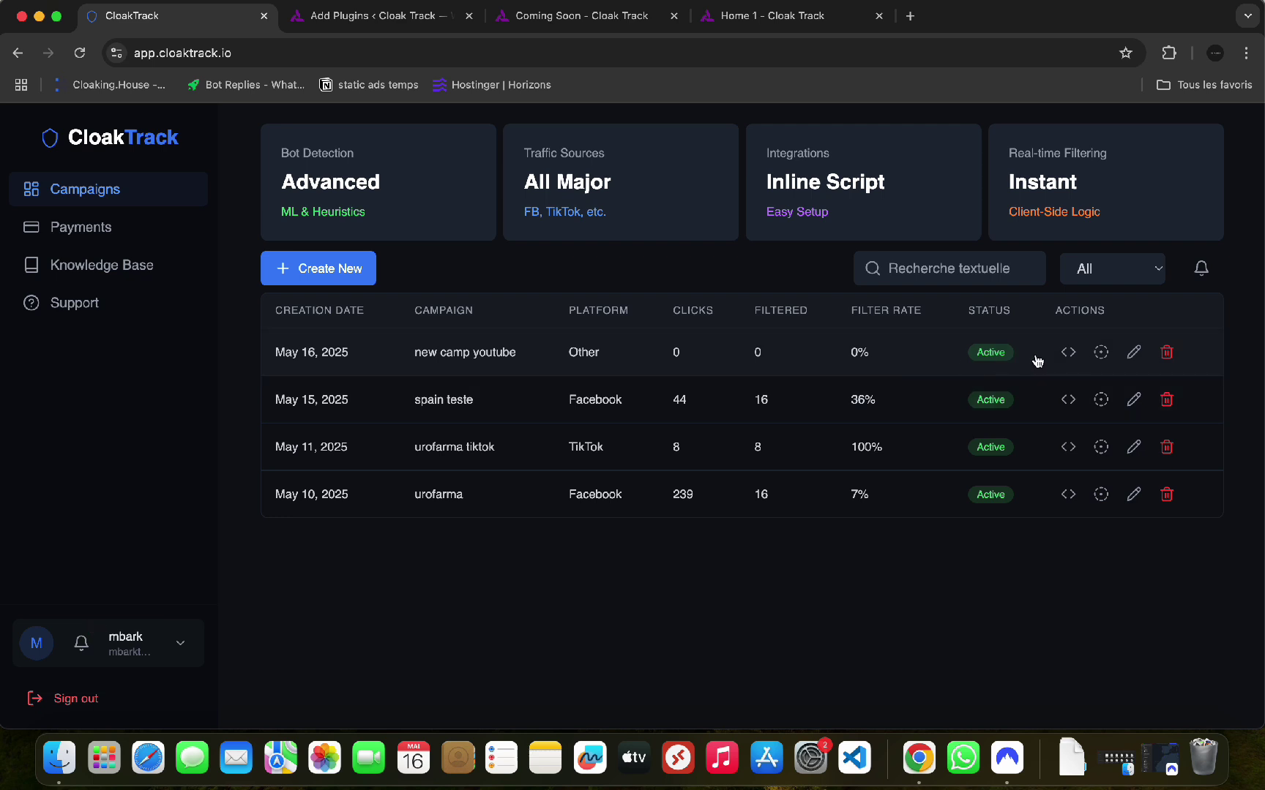
pyautogui.click(1135, 355)
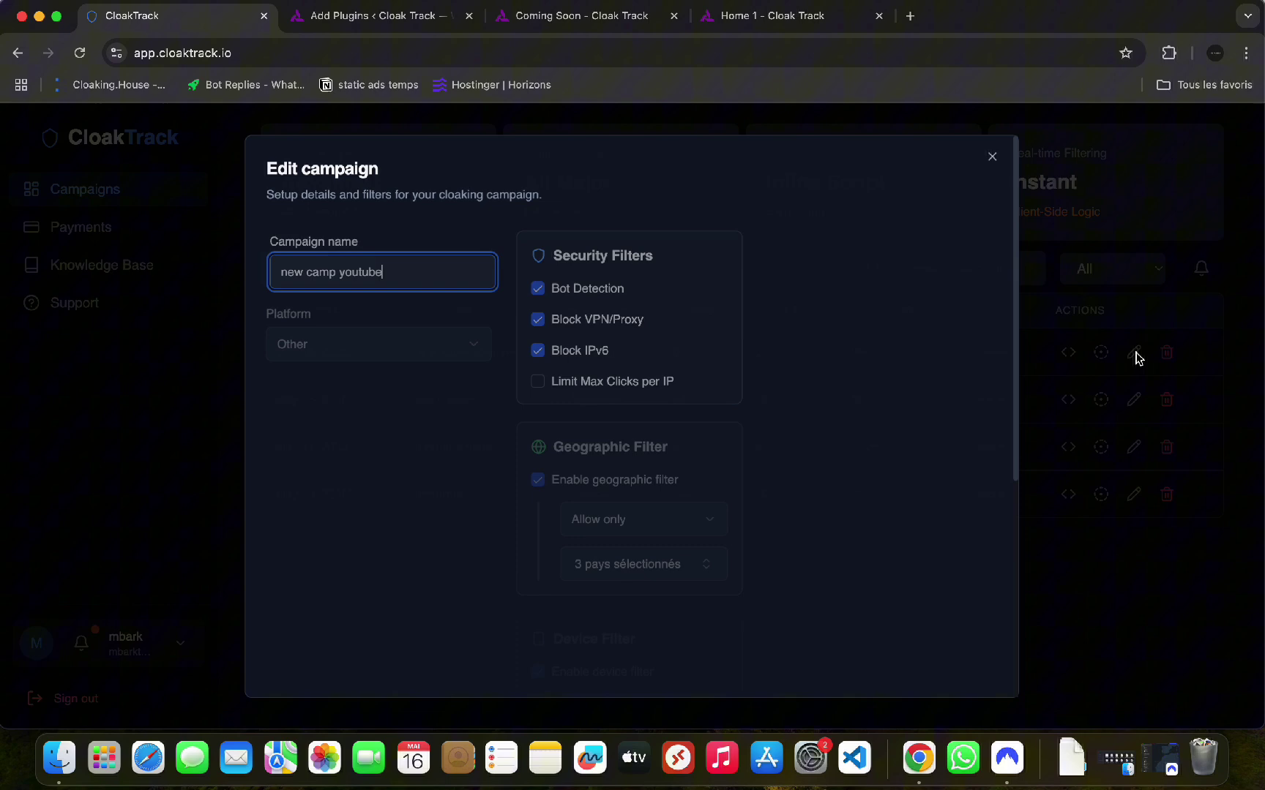
pyautogui.scroll(-5, 842, 547)
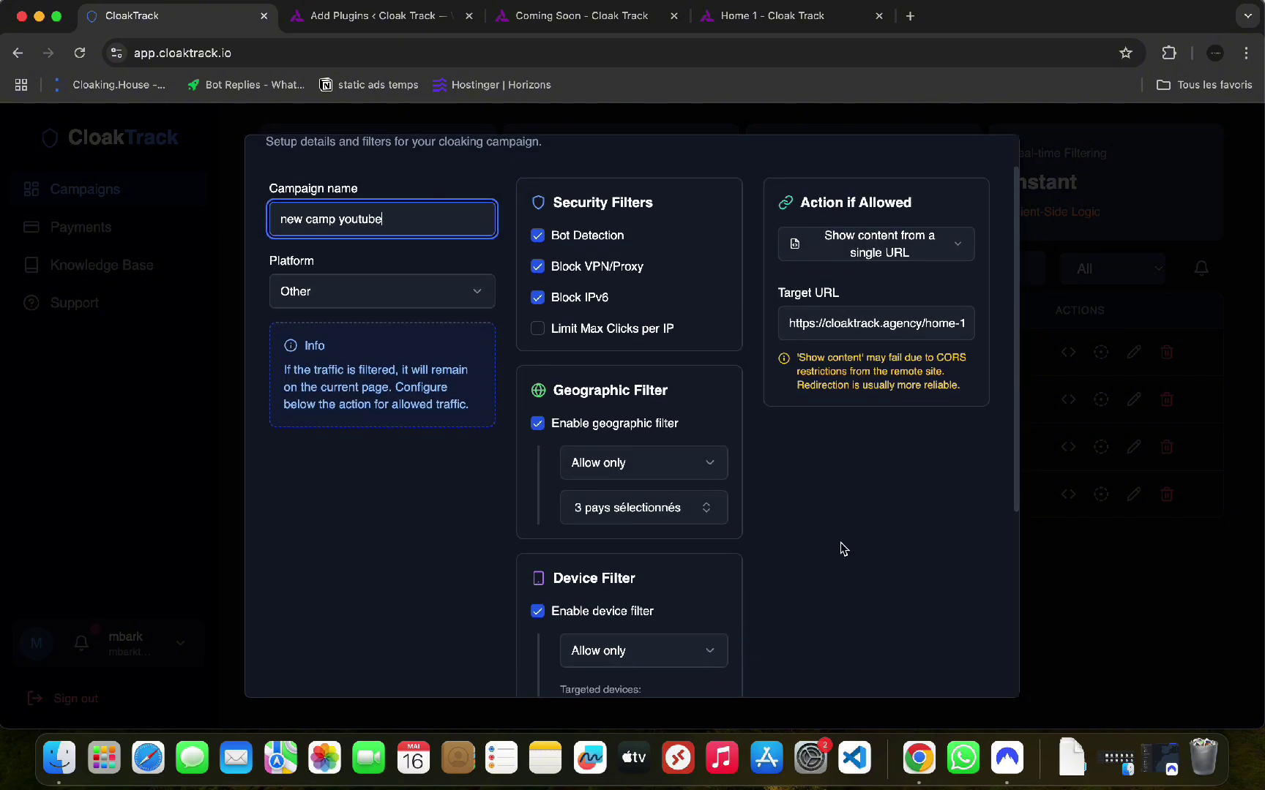
pyautogui.scroll(4, 844, 549)
pyautogui.scroll(1, 844, 549)
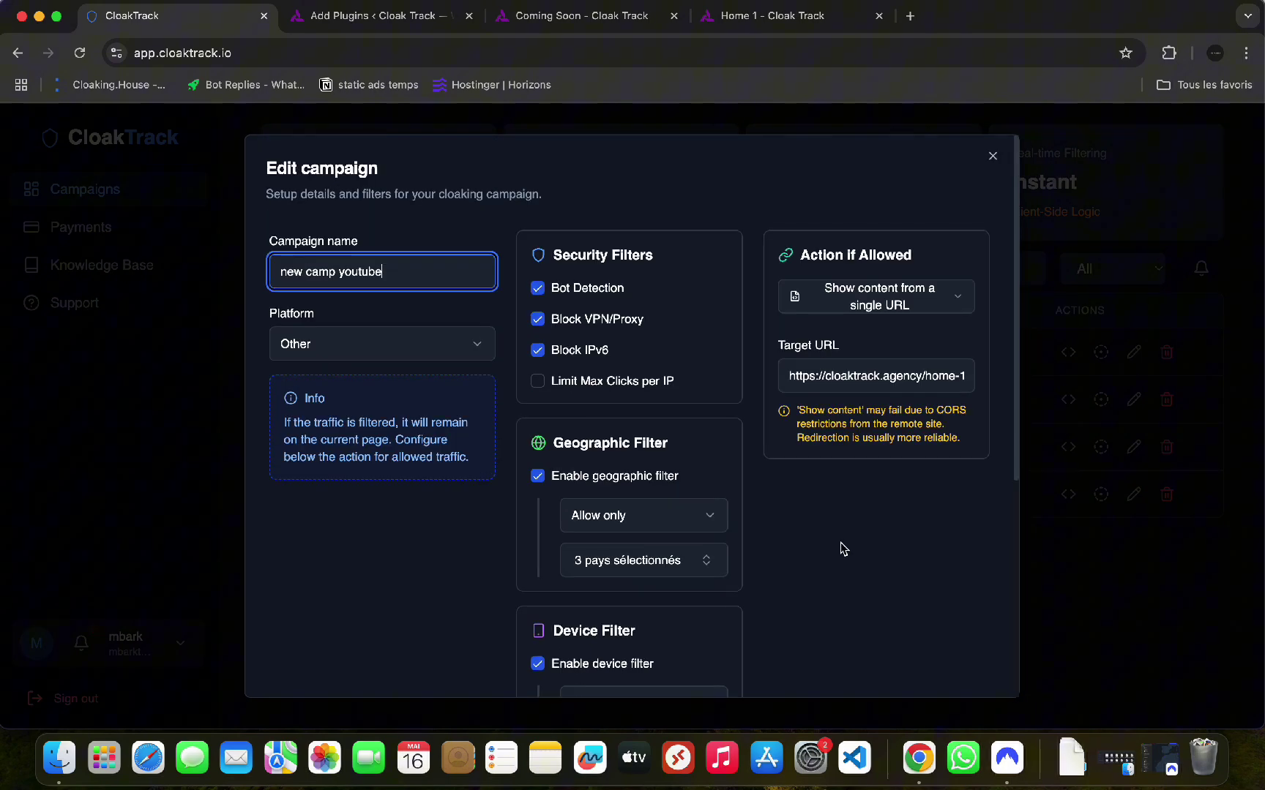
pyautogui.tripleClick(876, 376)
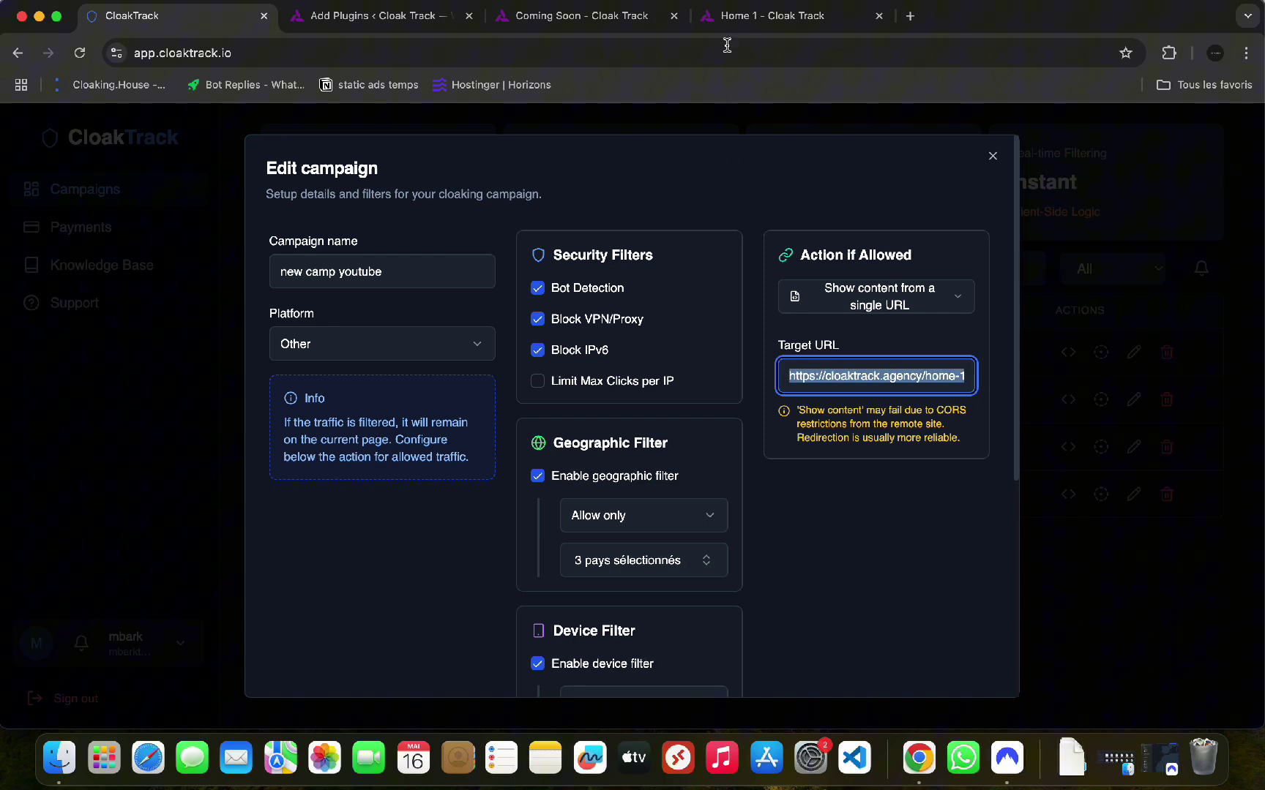
pyautogui.click(730, 17)
pyautogui.click(421, 53)
pyautogui.press('super+a')
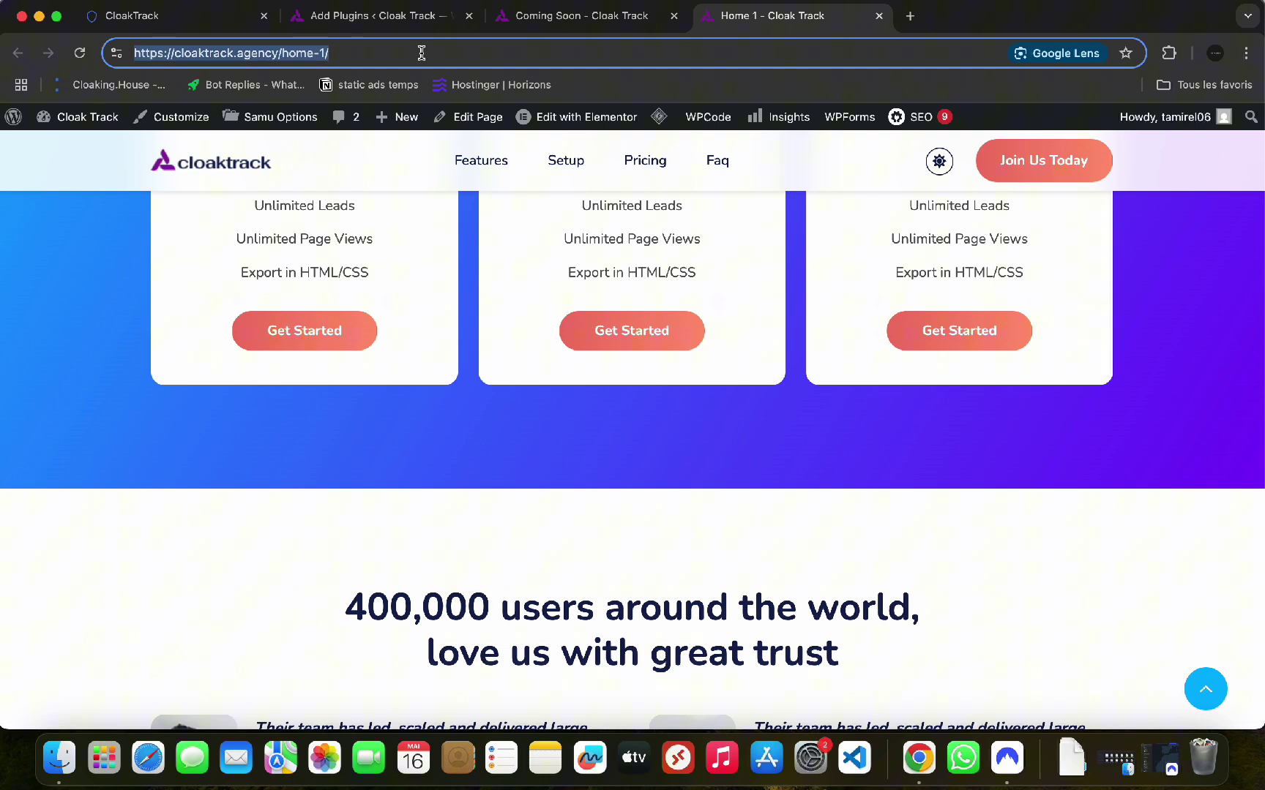
pyautogui.click(556, 17)
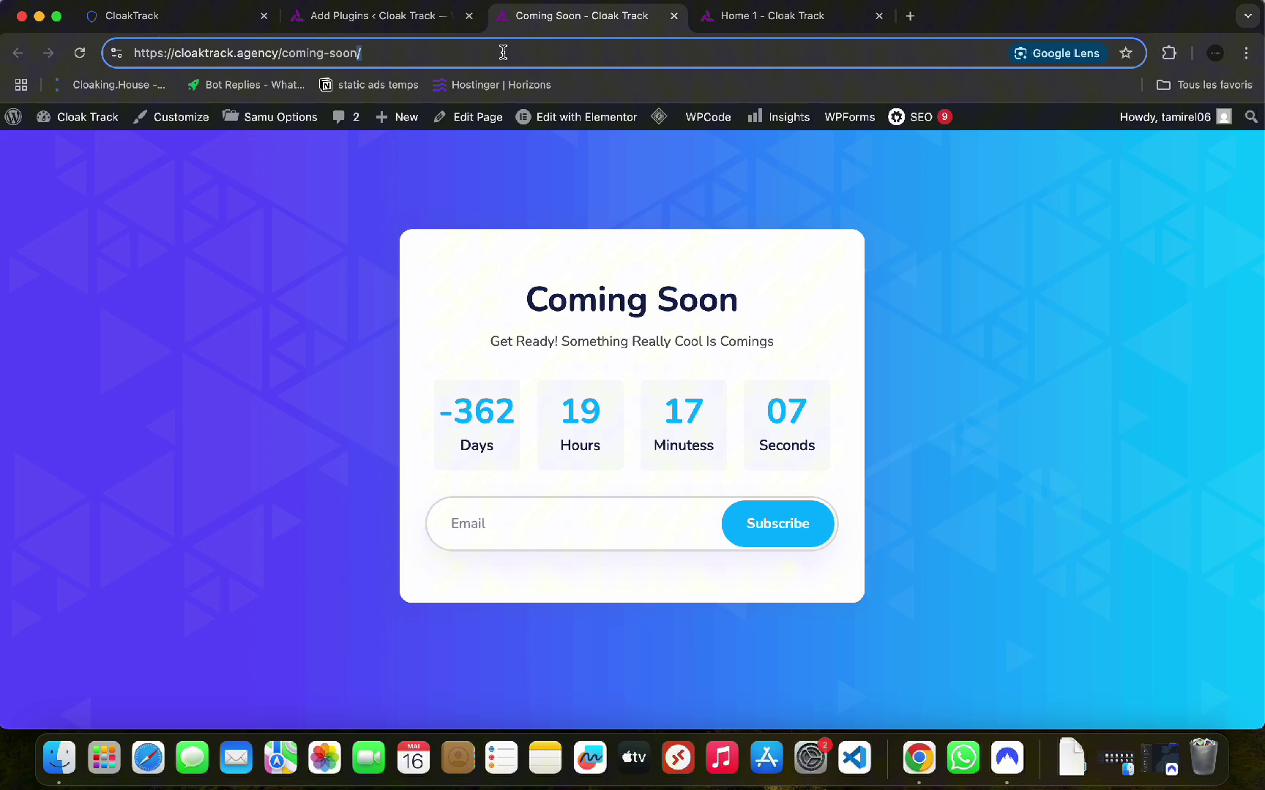
# - Close the campaign edit dialog without changes and copy the new camp youtube campaign's script
pyautogui.click(198, 22)
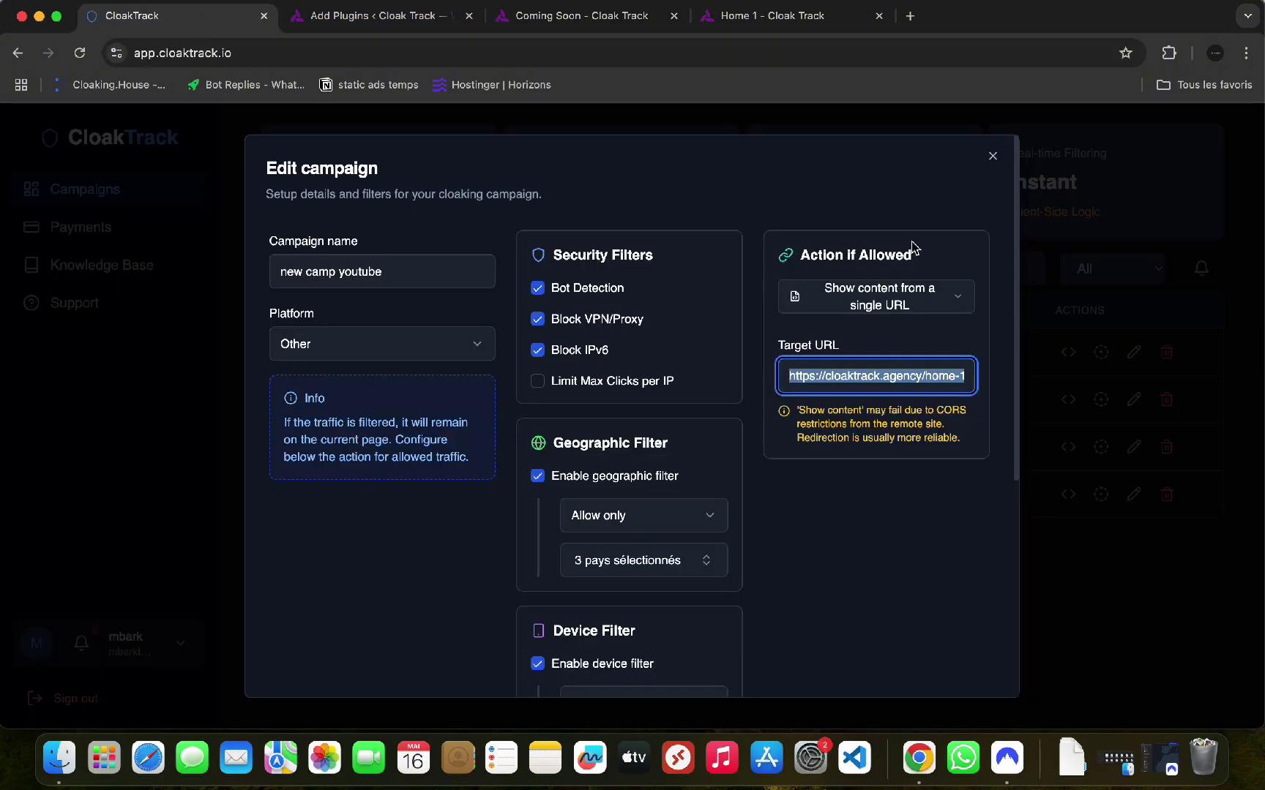
pyautogui.click(991, 158)
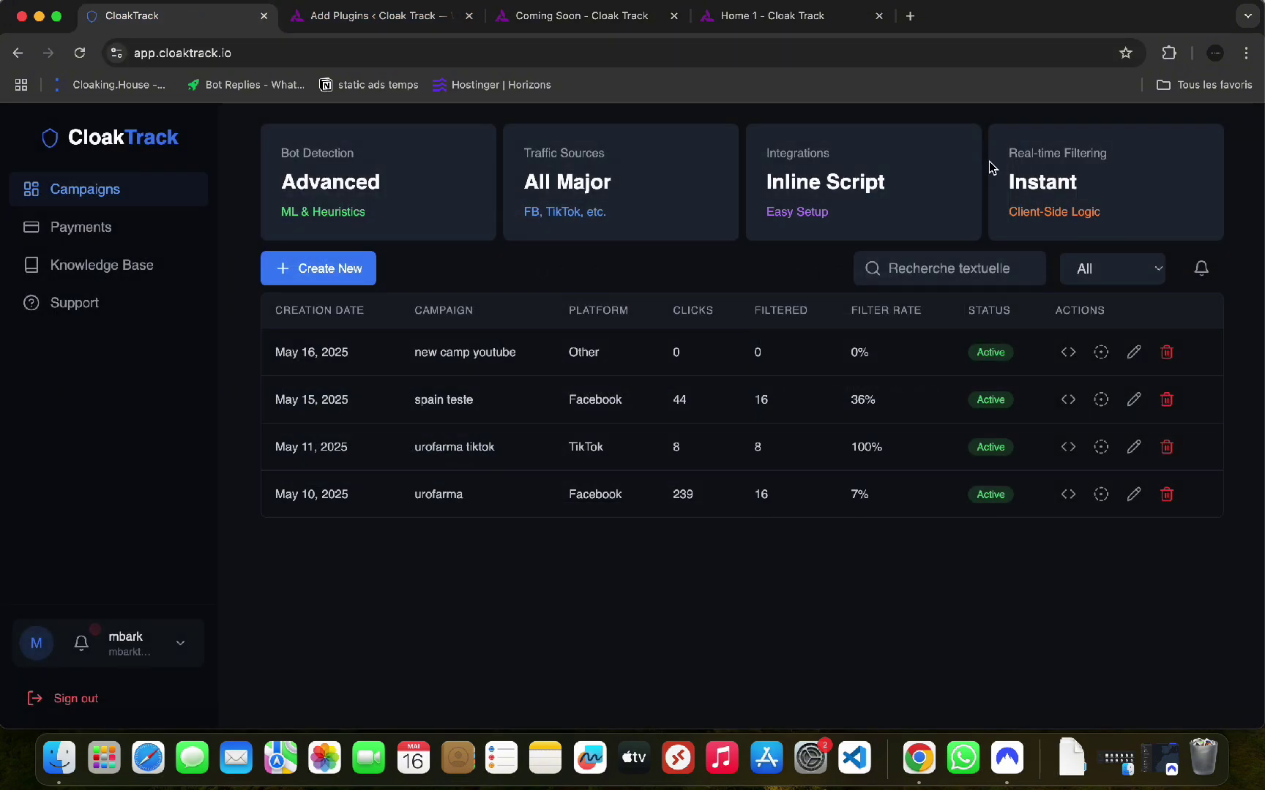
pyautogui.click(1068, 353)
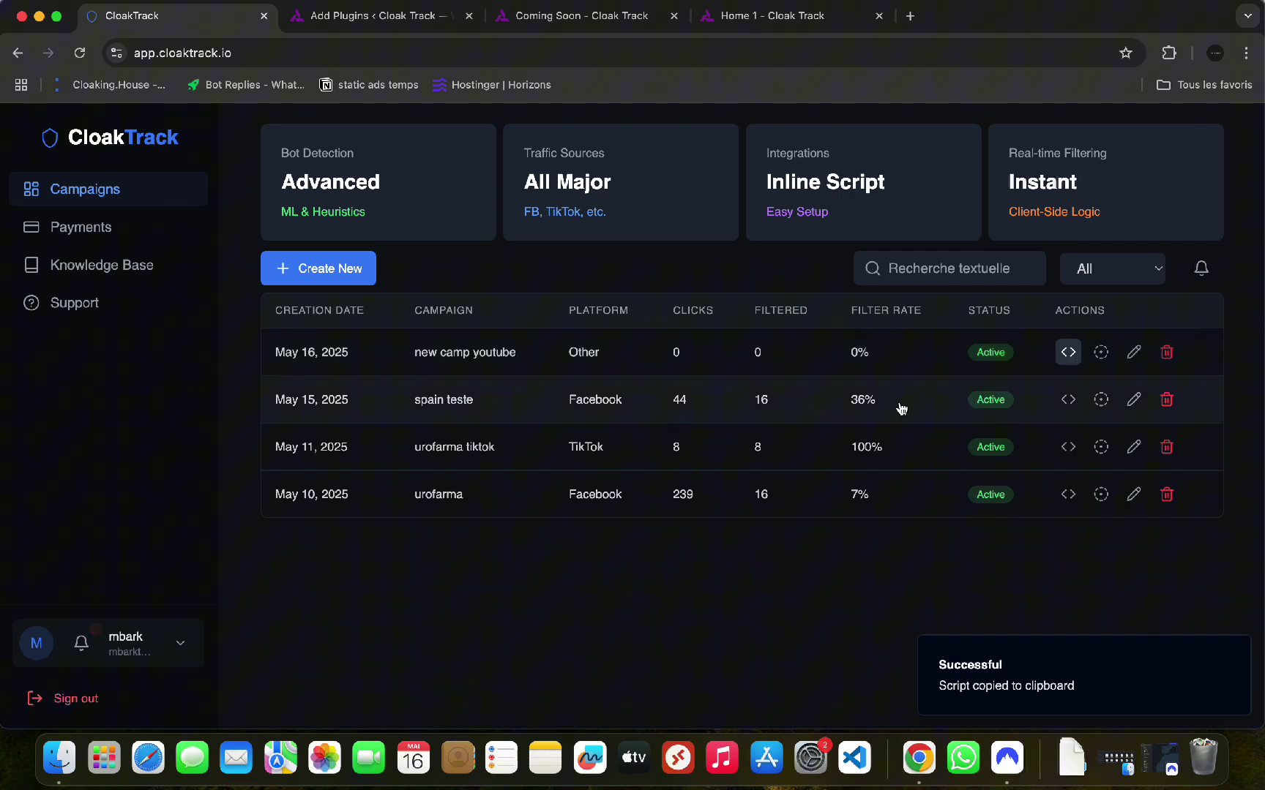
# - Search Add Plugins for 'hfcm' and install Header Footer Code Manager
pyautogui.click(388, 23)
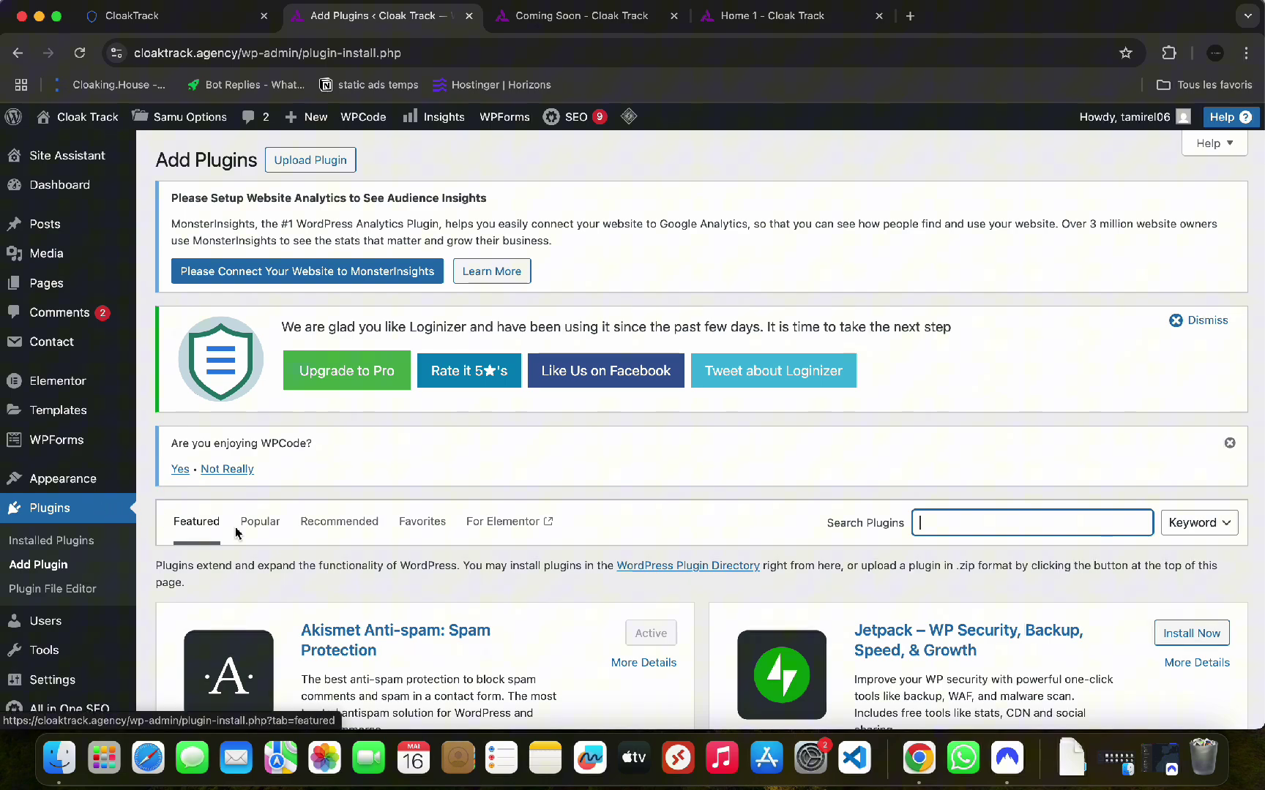
pyautogui.scroll(-3, 596, 564)
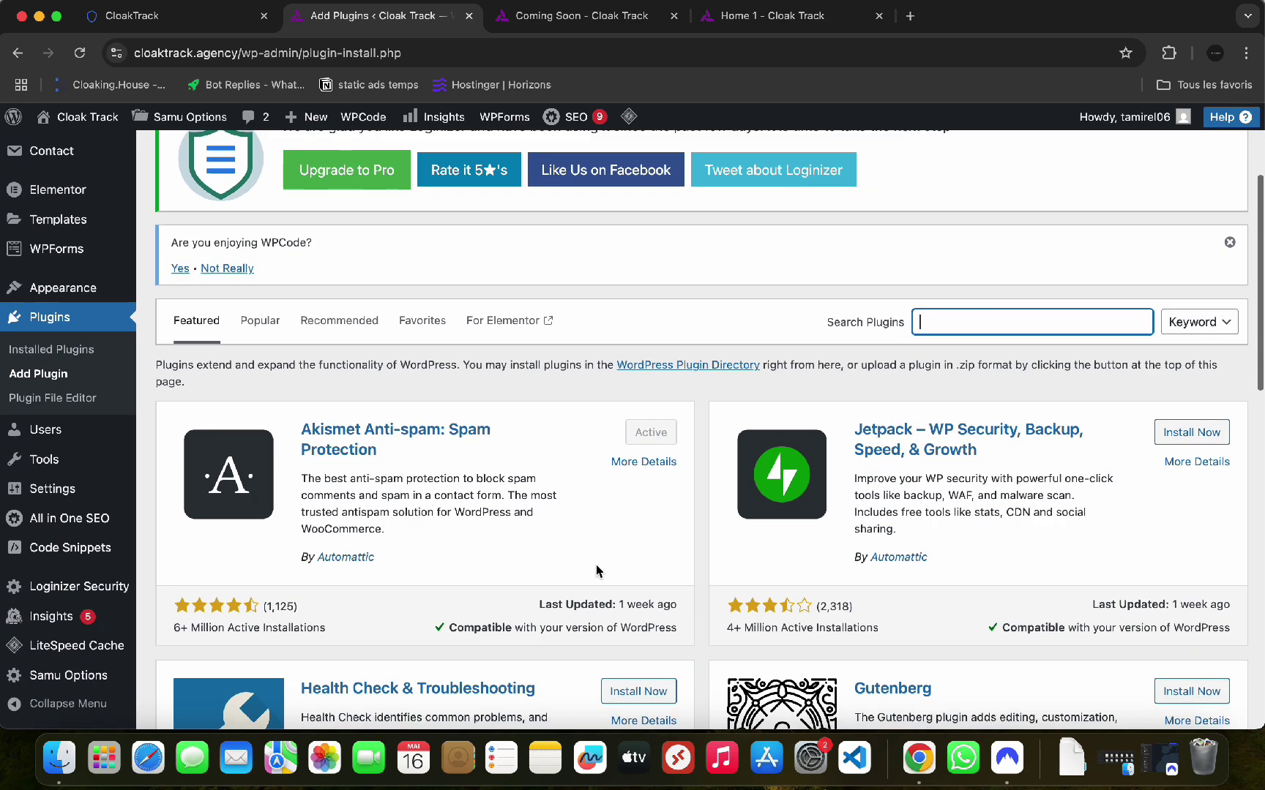
pyautogui.scroll(2, 596, 564)
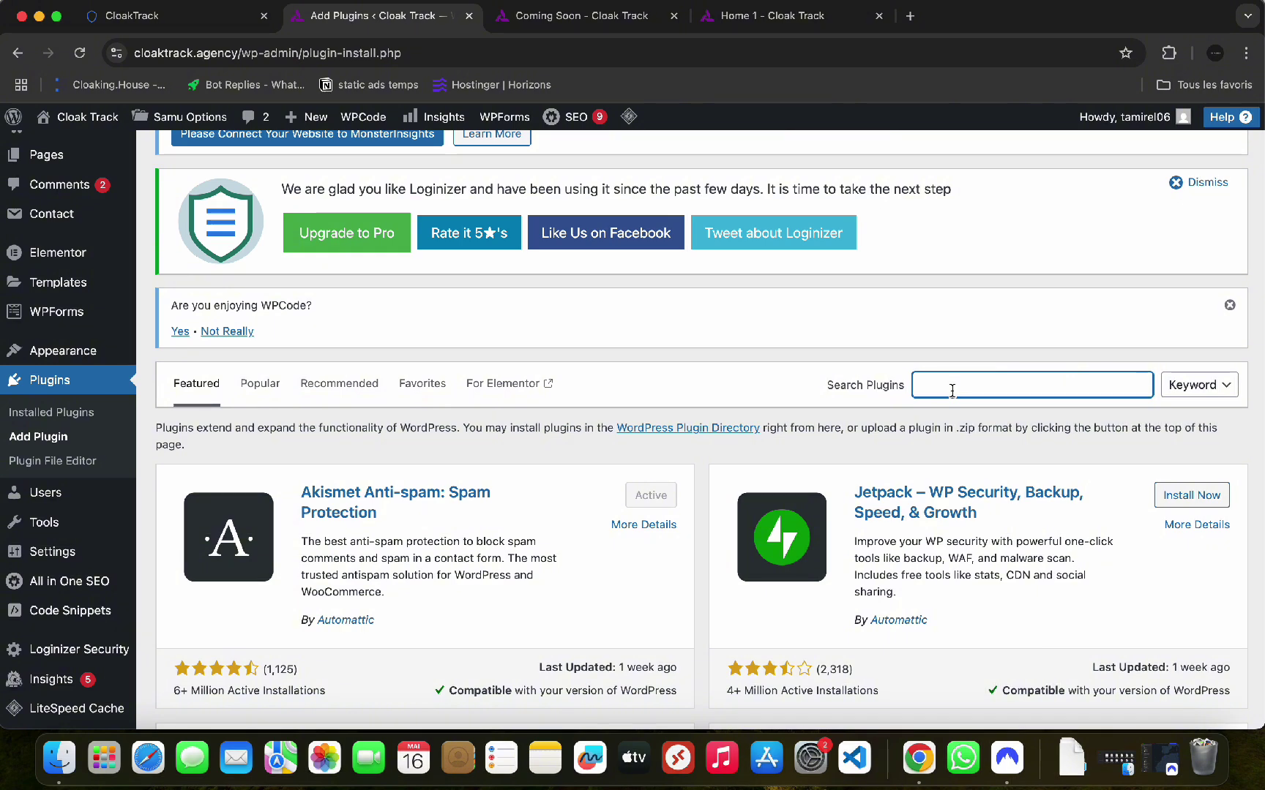
pyautogui.write('hfcm')
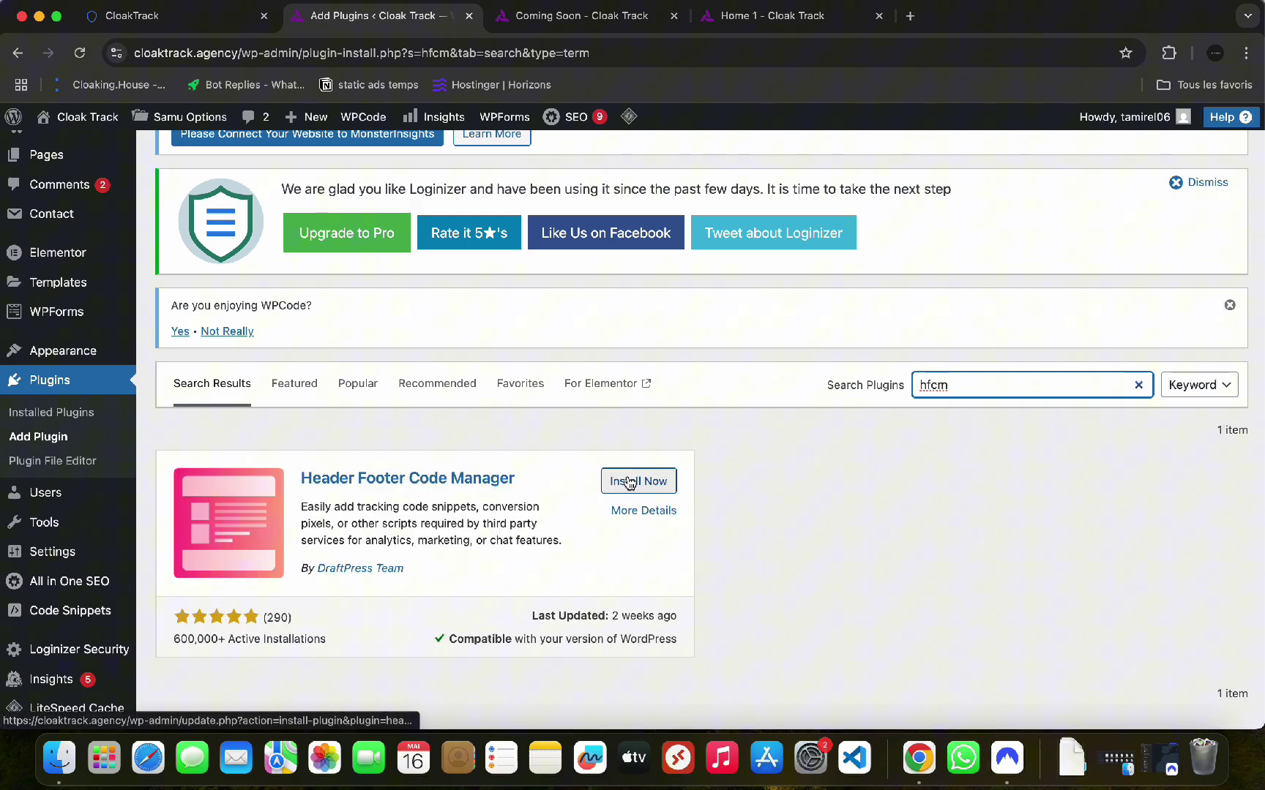
pyautogui.click(628, 483)
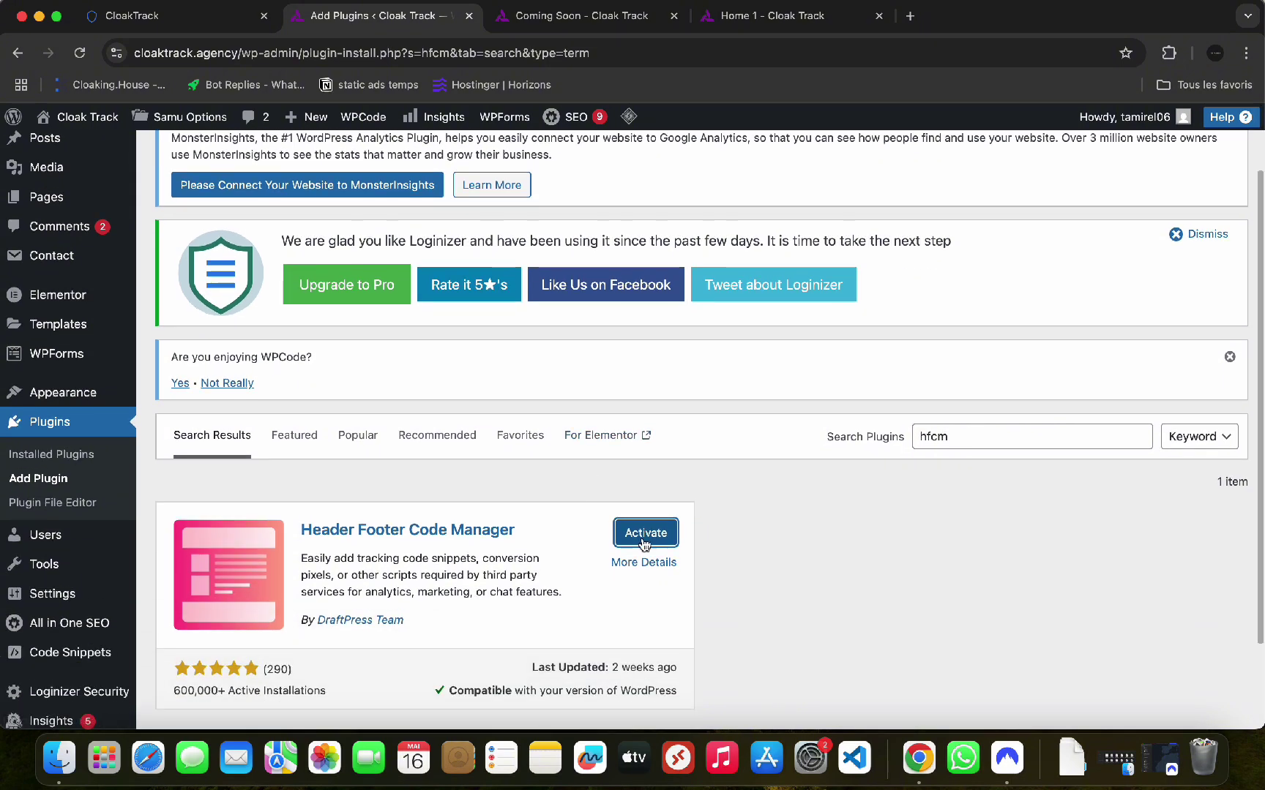
# - Activate Header Footer Code Manager and bring up its HFCM admin menu
pyautogui.click(645, 536)
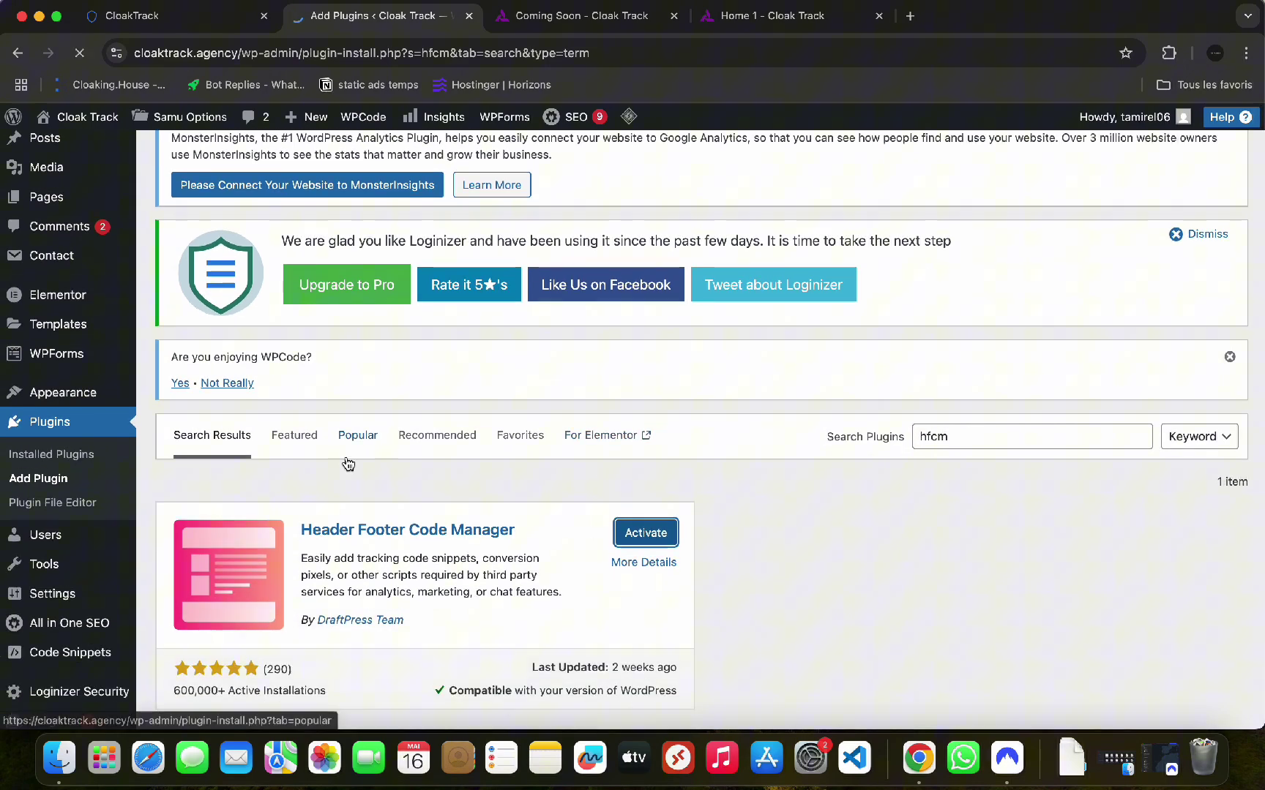
pyautogui.scroll(-3, 375, 554)
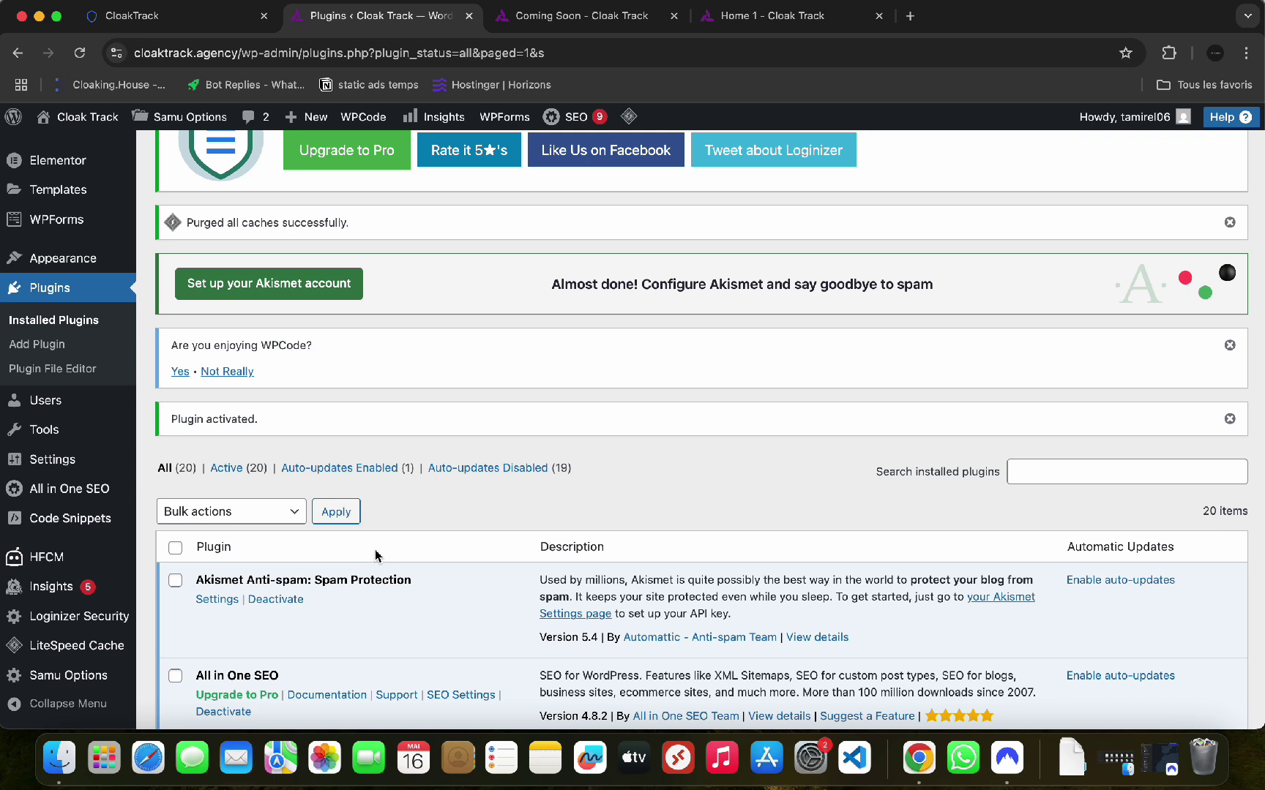
pyautogui.moveTo(64, 559)
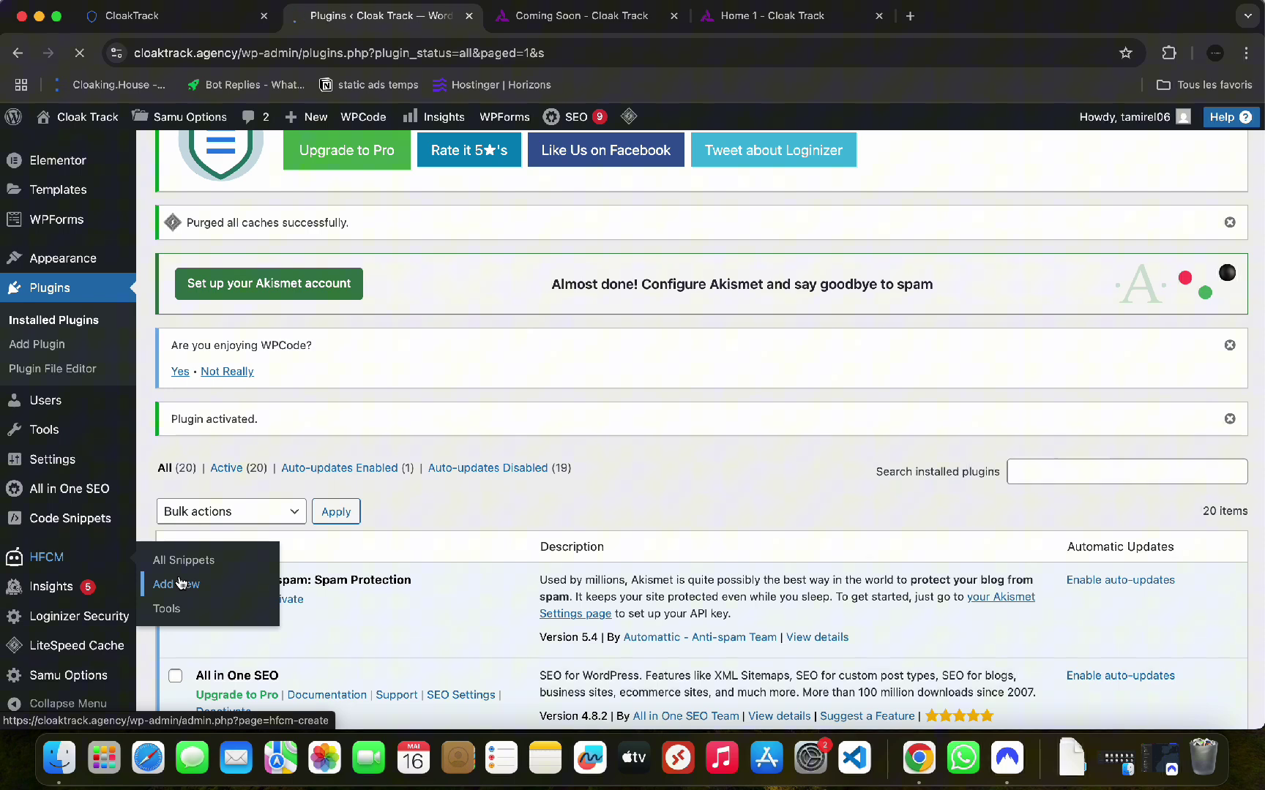
# - Enter 'cloaktrack prod1' as the Snippet Name in the new HFCM snippet form
pyautogui.scroll(-5, 466, 582)
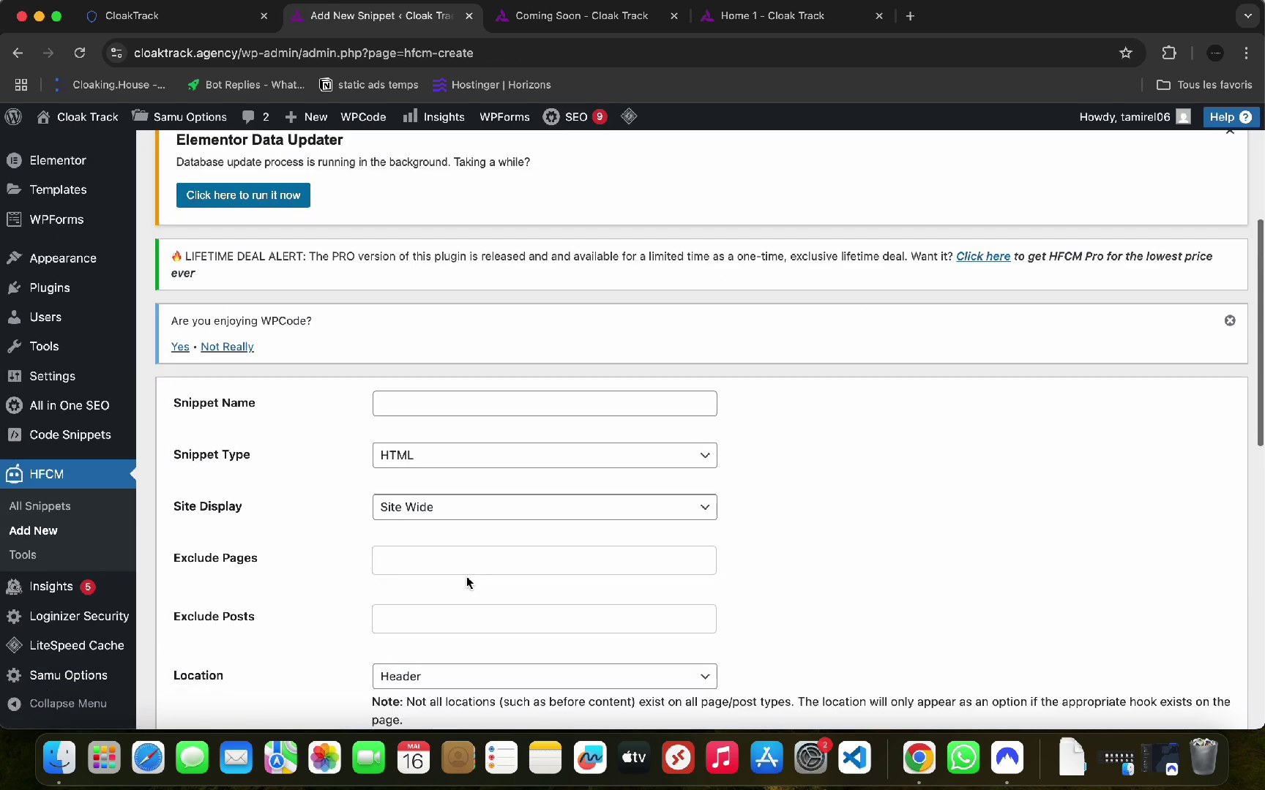
pyautogui.scroll(-1, 467, 583)
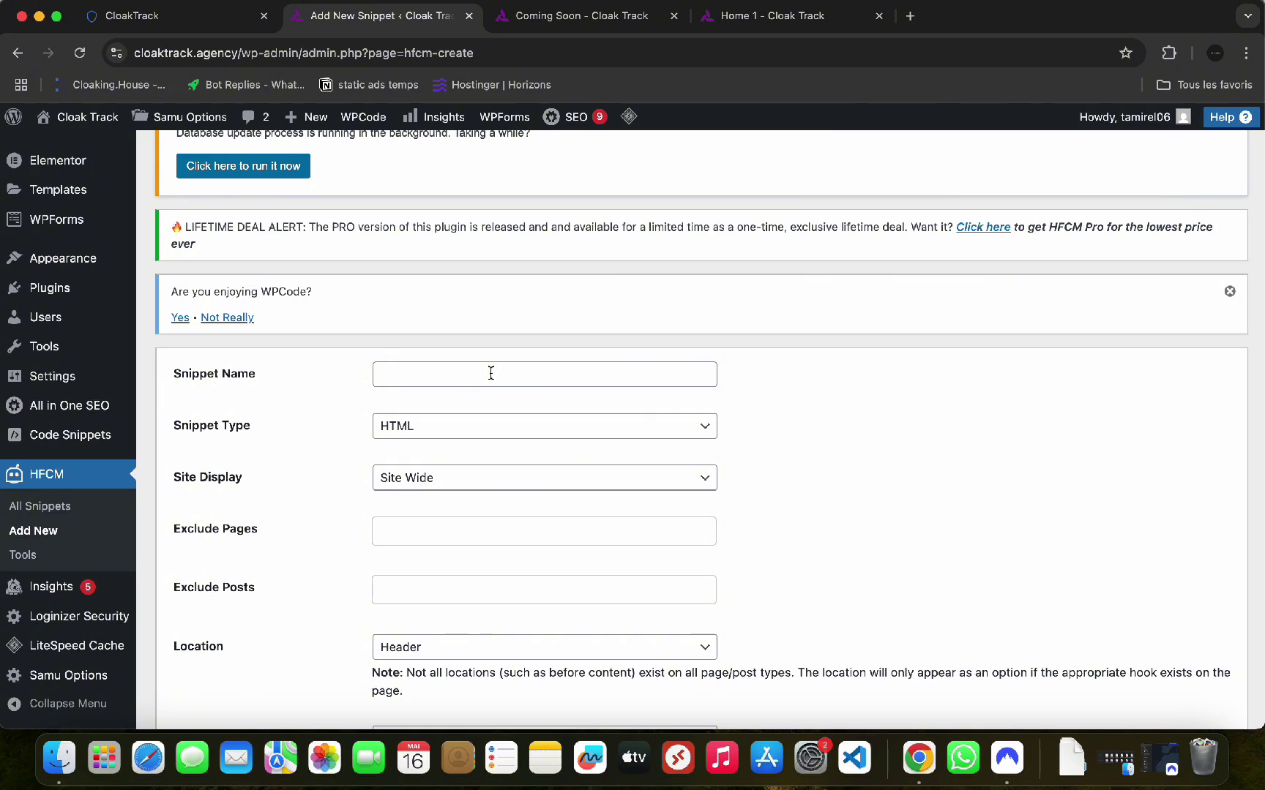
pyautogui.click(491, 373)
pyautogui.write('cloaktrack prod1')
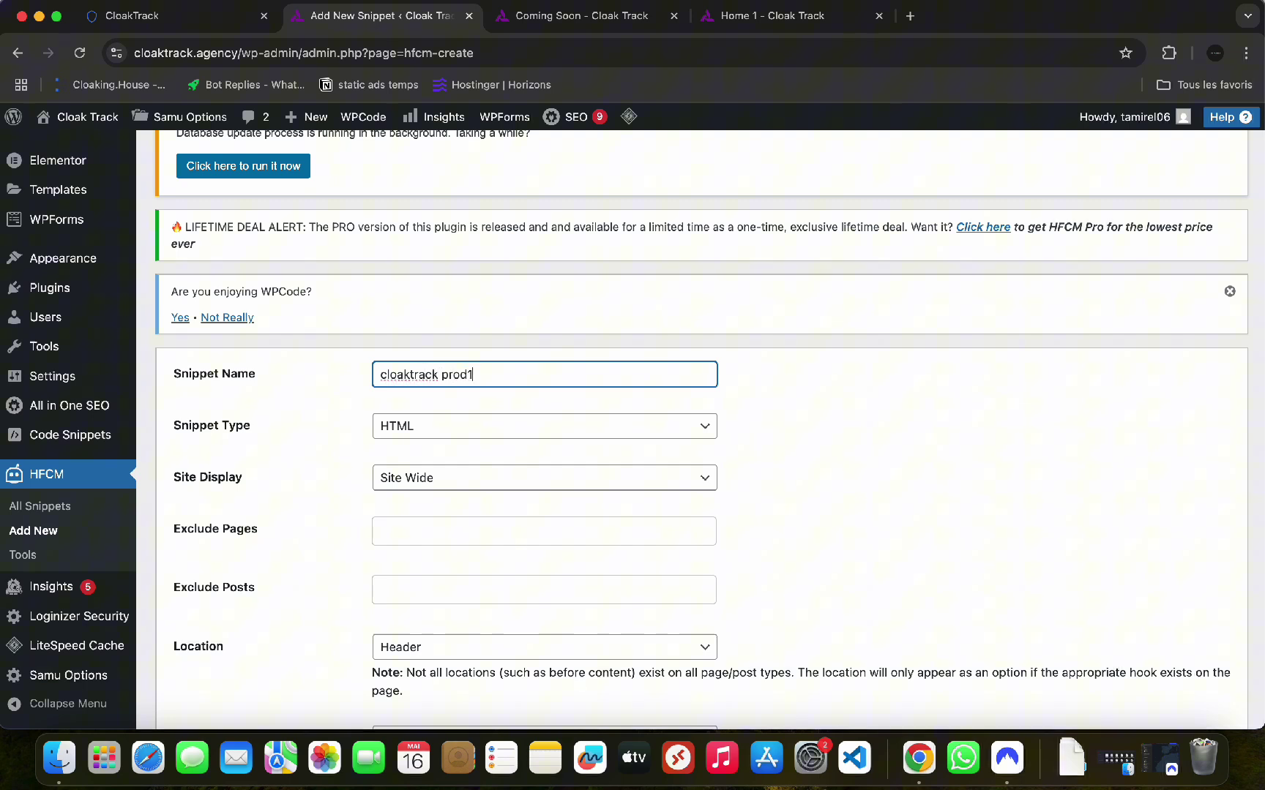
pyautogui.scroll(-1, 475, 450)
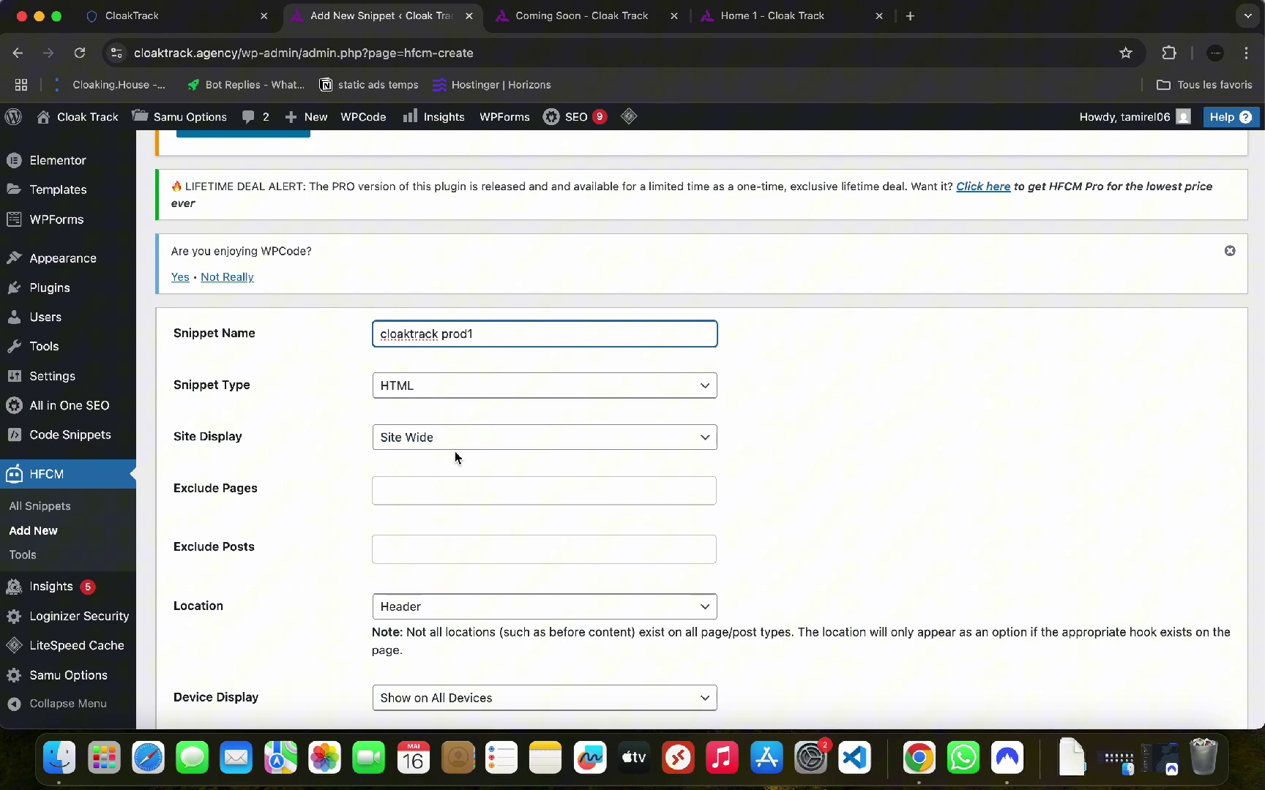
pyautogui.click(472, 446)
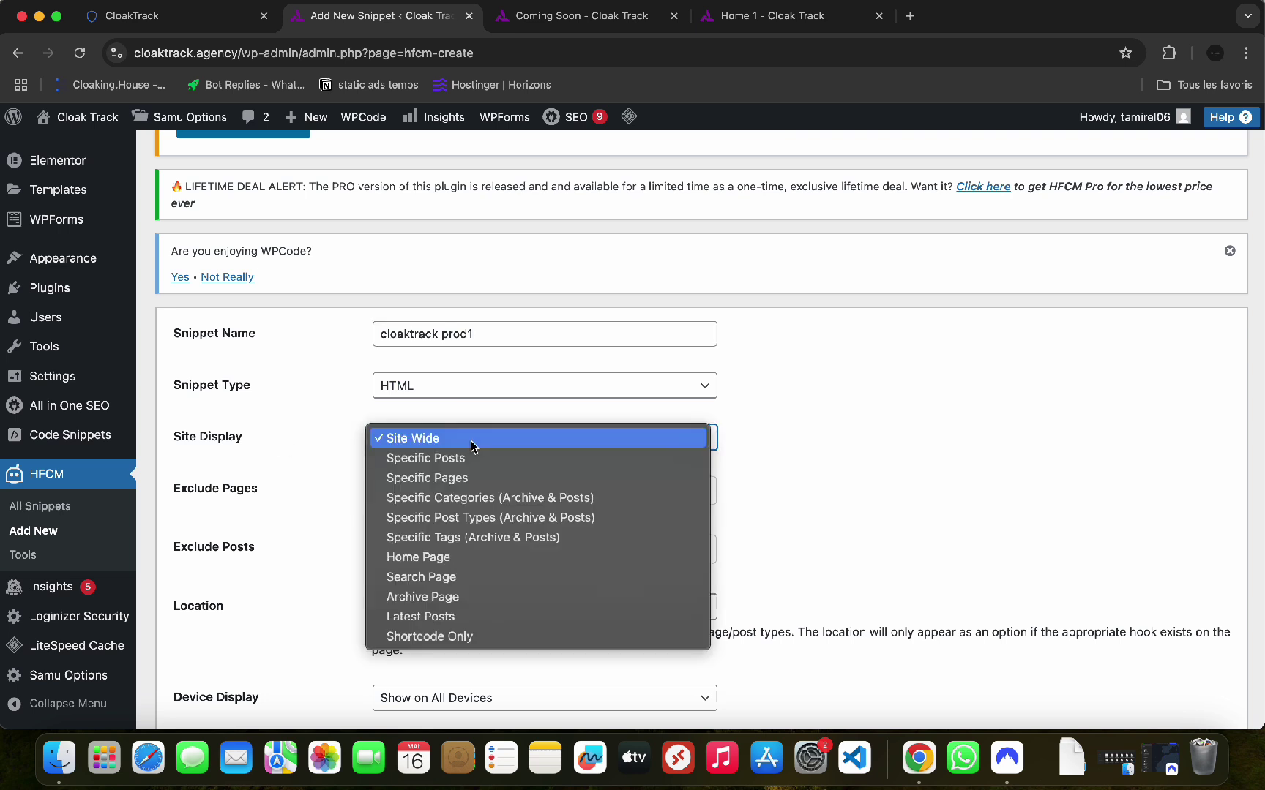
# - Set Site Display to Specific Pages and check the Coming Soon page's address
pyautogui.click(461, 480)
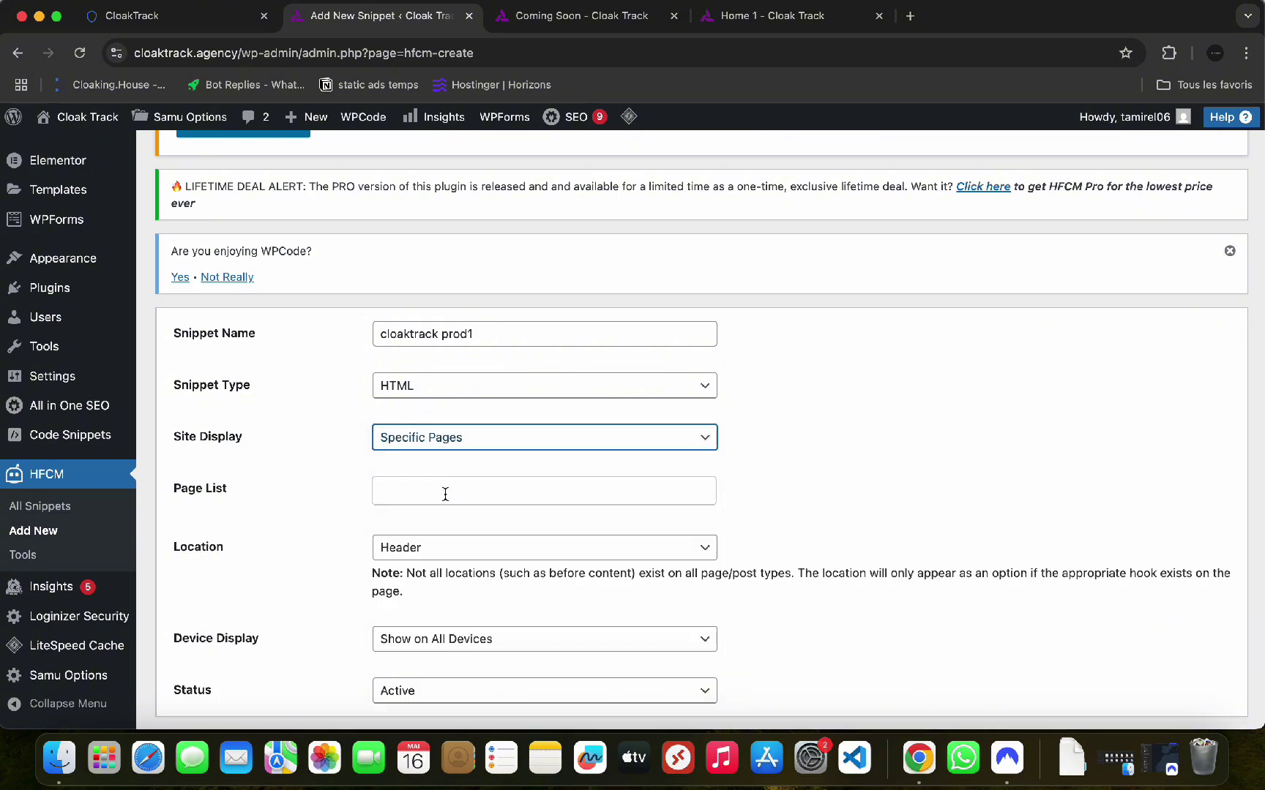
pyautogui.click(595, 15)
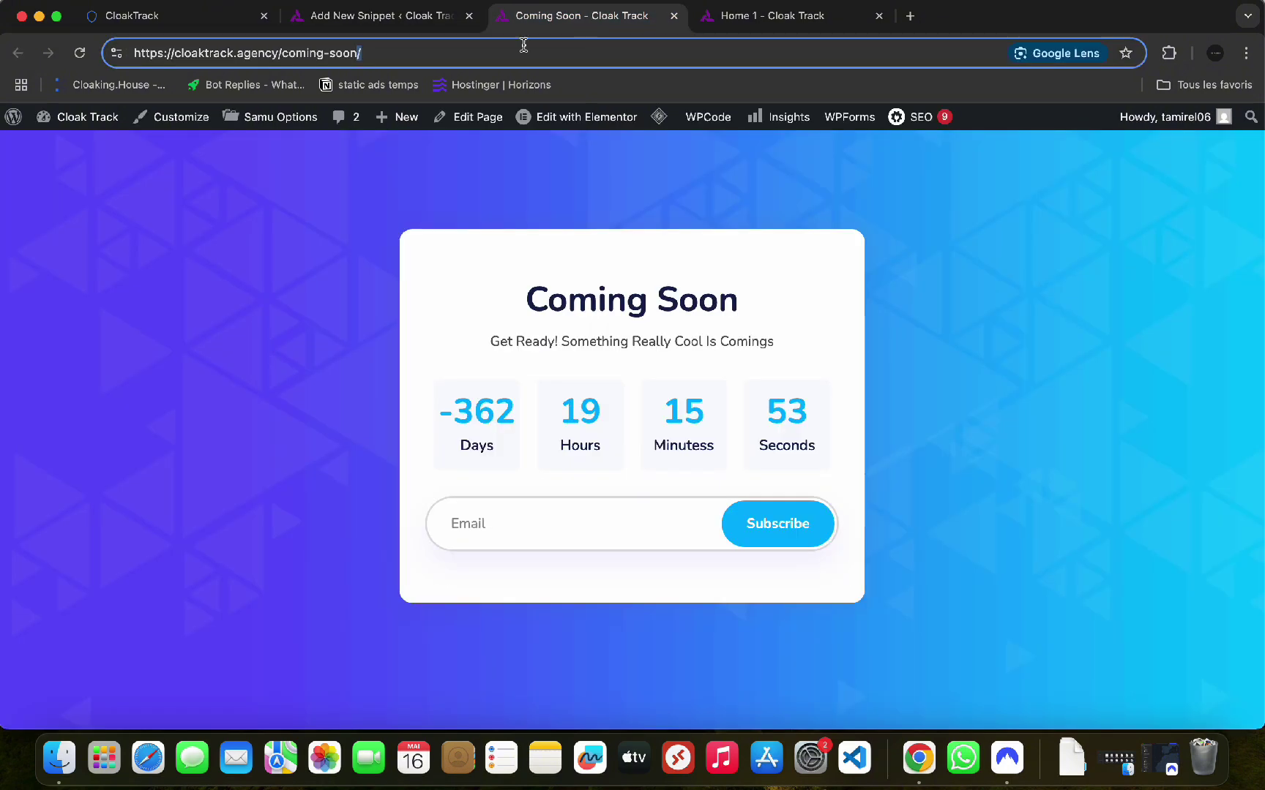
pyautogui.click(325, 56)
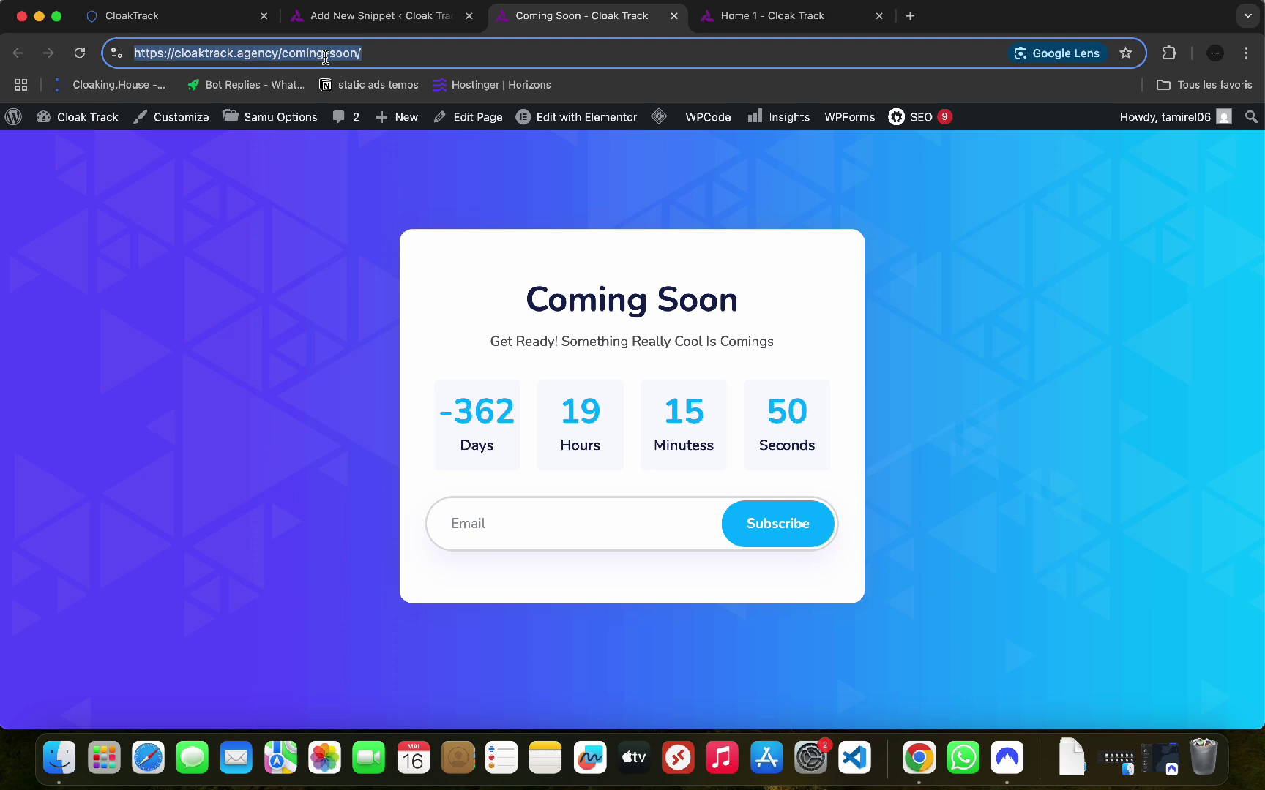
pyautogui.click(326, 56)
pyautogui.press('super+a')
# - Add Coming Soon to the snippet's Page List by searching 'com'
pyautogui.click(376, 15)
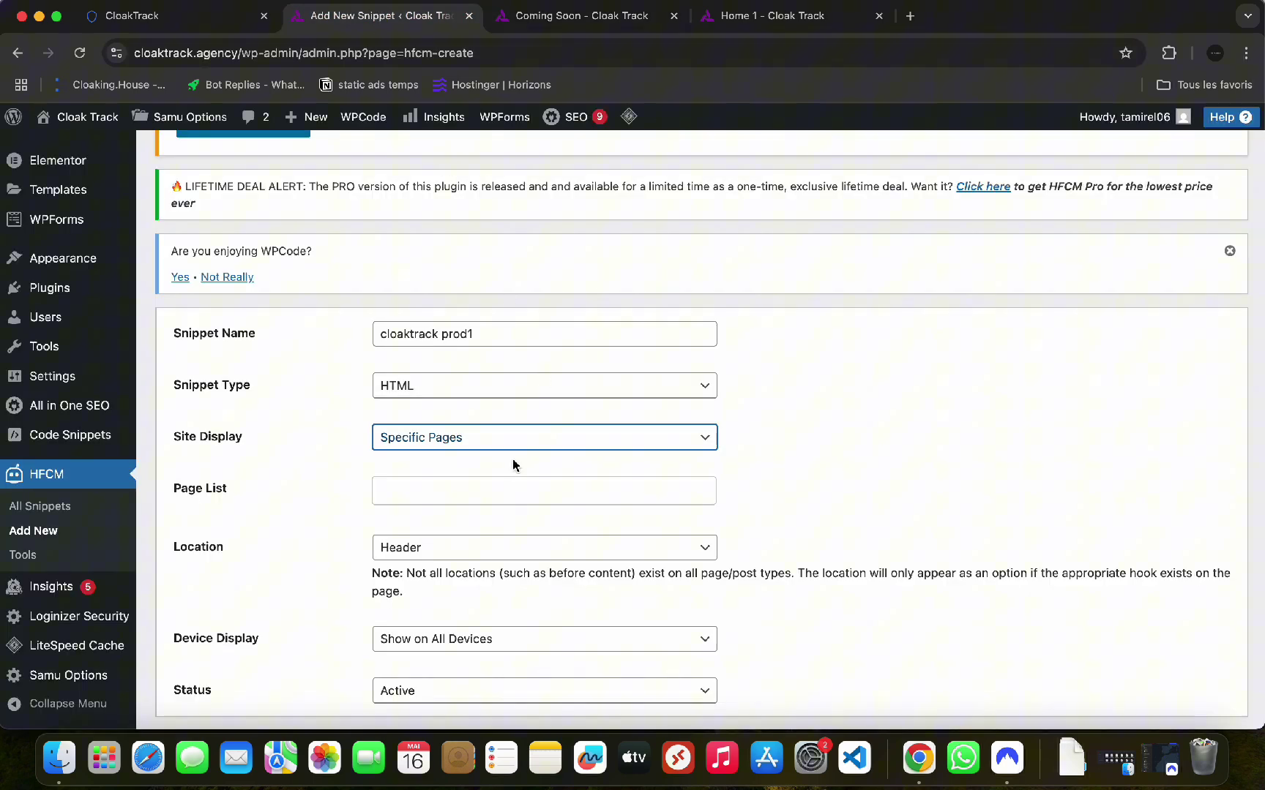
pyautogui.click(487, 485)
pyautogui.write('com')
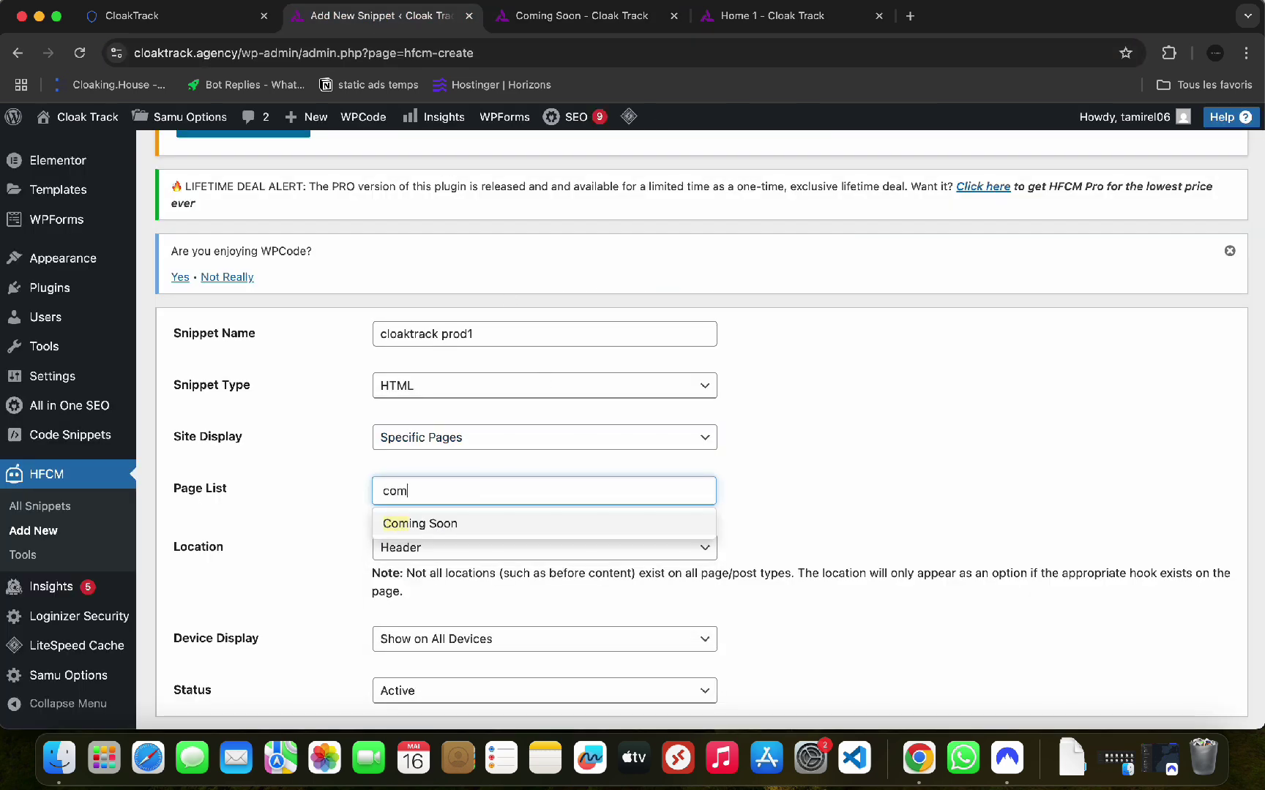
pyautogui.click(488, 524)
pyautogui.click(323, 538)
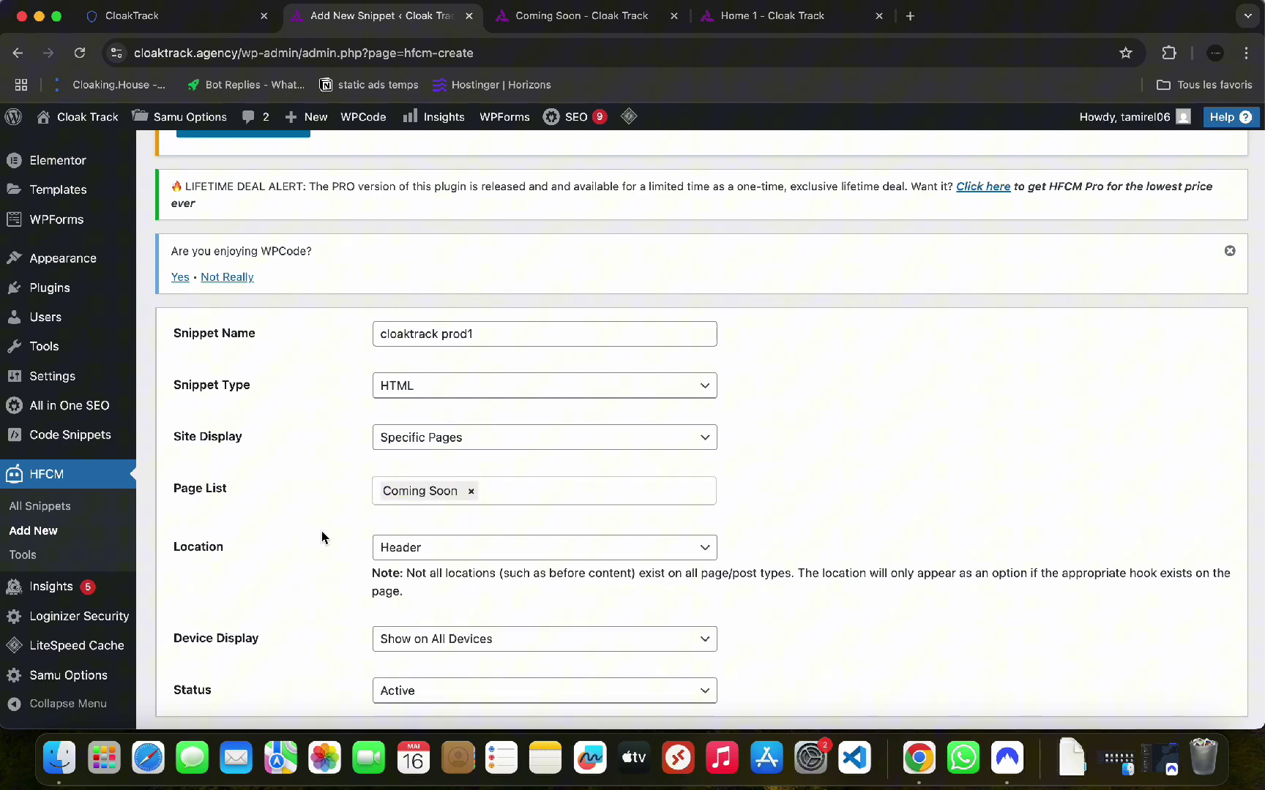
pyautogui.scroll(-2, 409, 498)
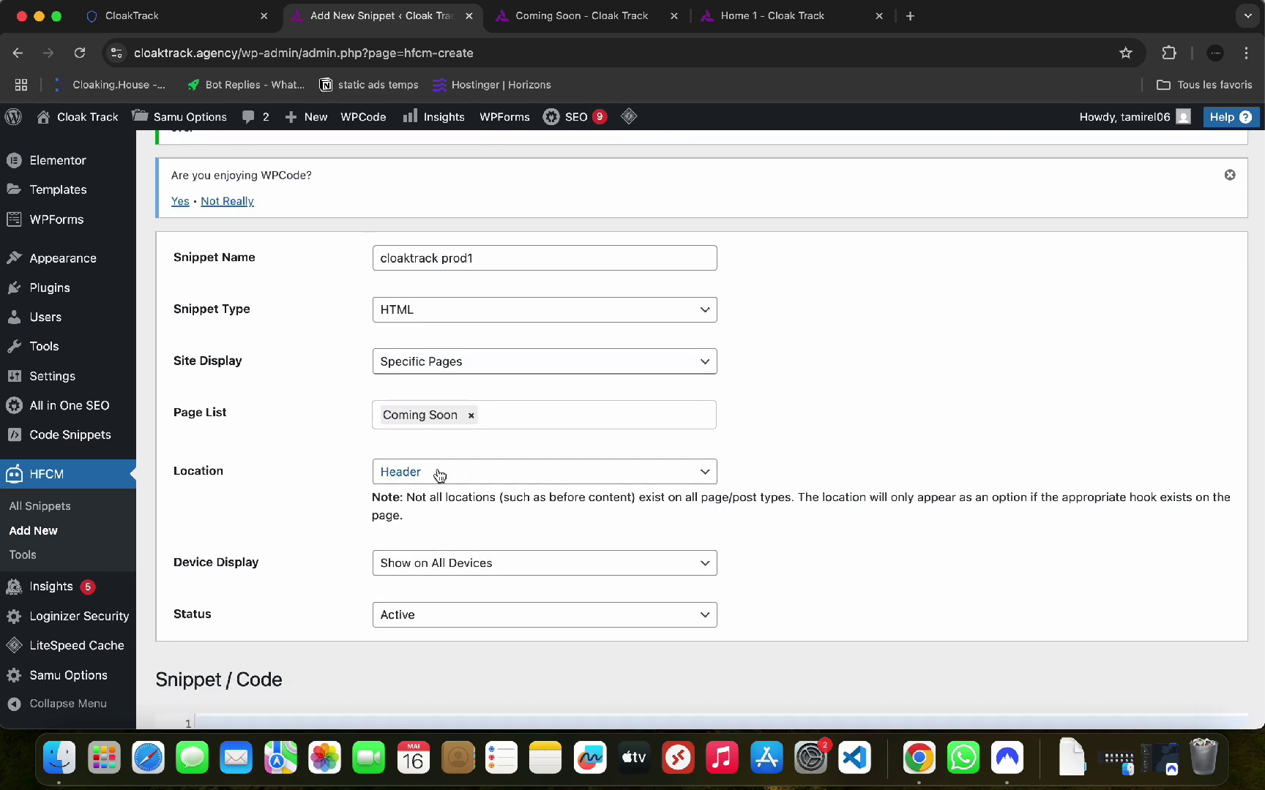
# - Copy the new camp youtube campaign's script from the CloakTrack dashboard
pyautogui.scroll(-5, 444, 477)
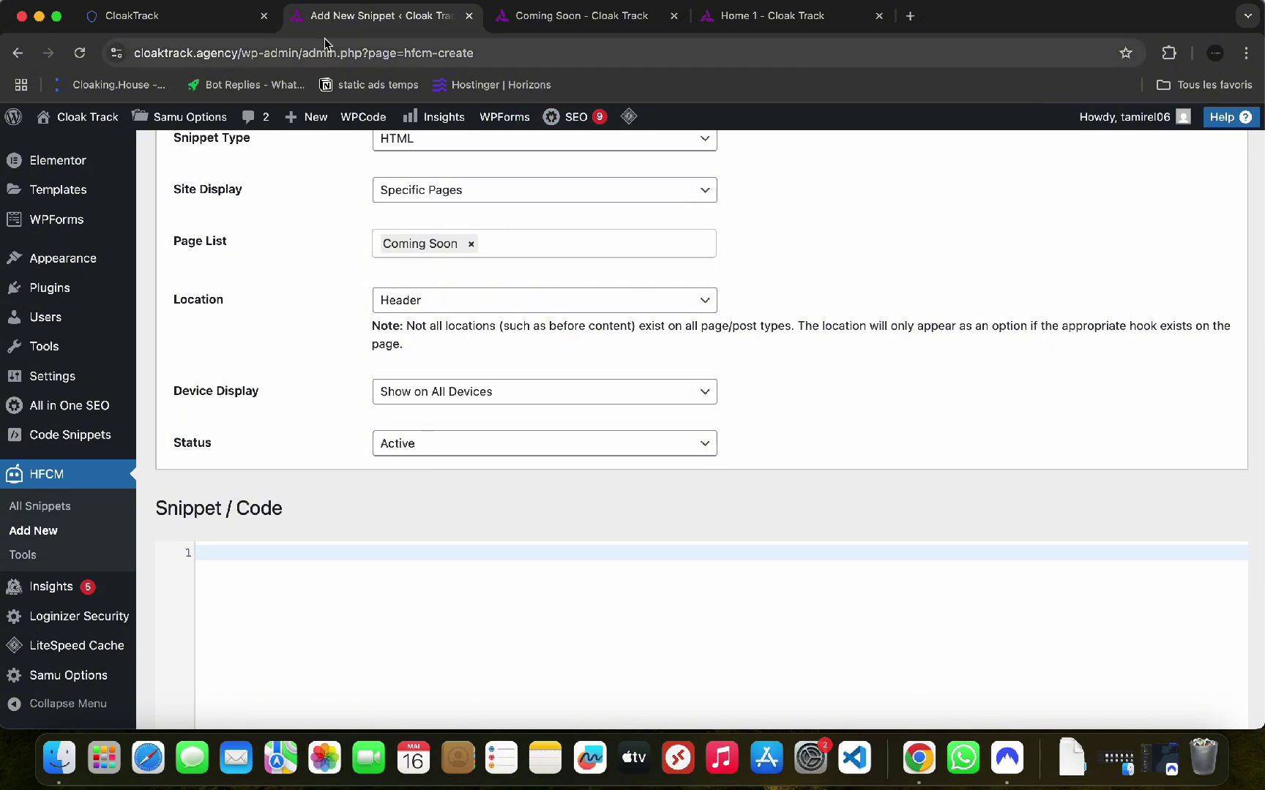
pyautogui.click(179, 16)
pyautogui.click(1069, 354)
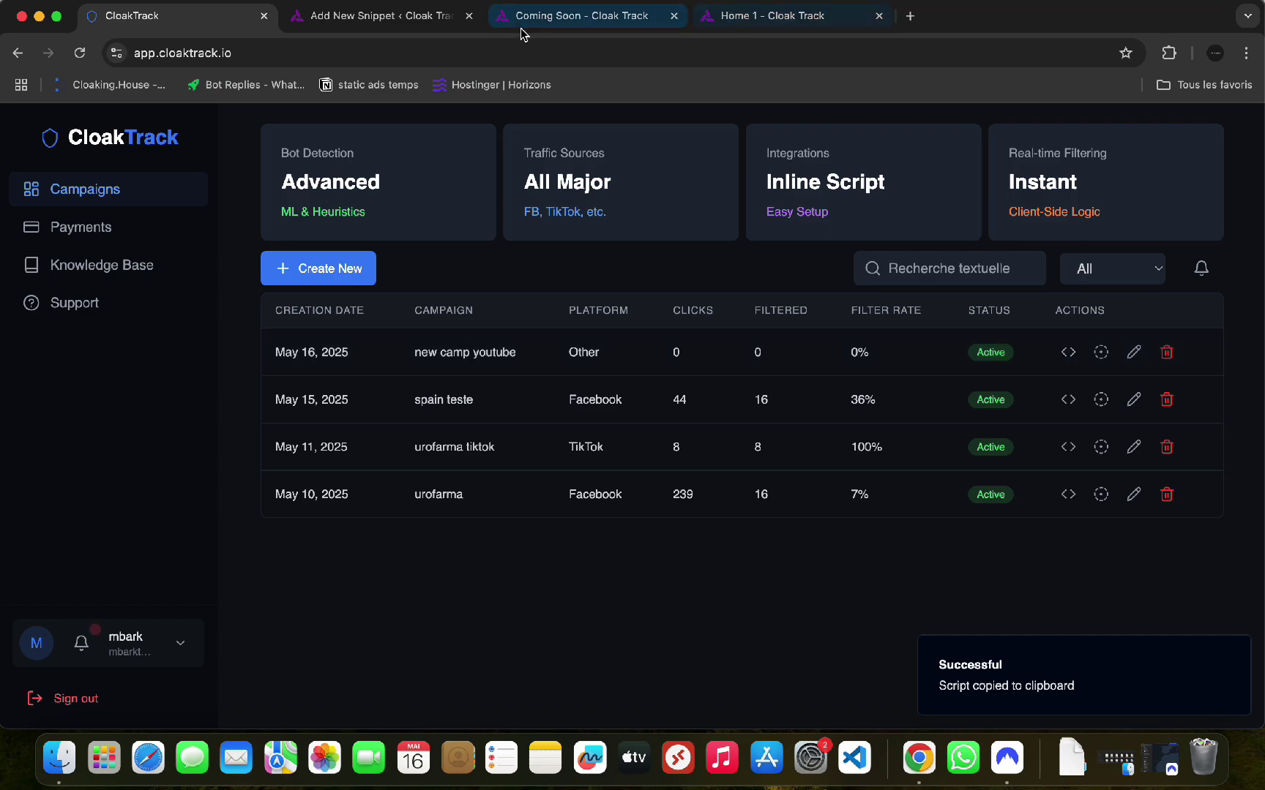
# - Paste the CloakTrack script into the snippet's code box and save the snippet
pyautogui.click(430, 20)
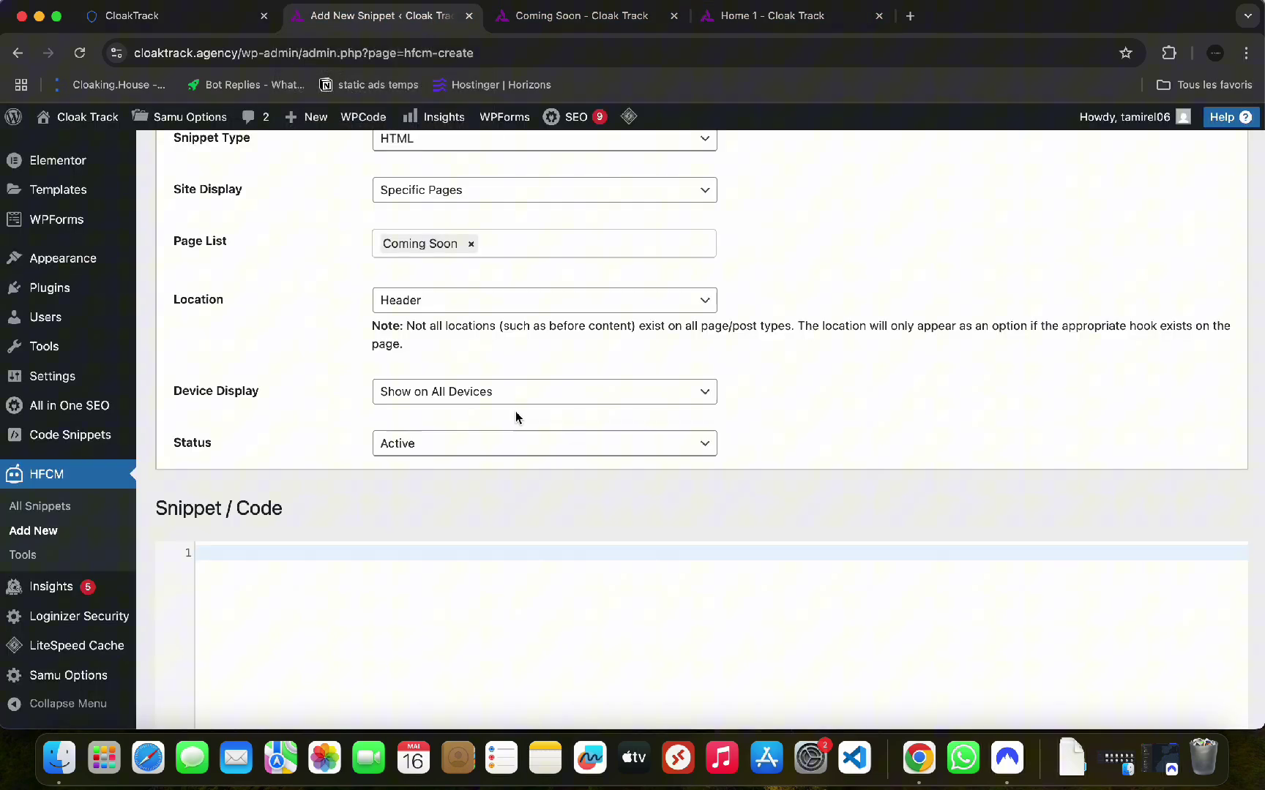
pyautogui.click(426, 559)
pyautogui.press('super+v')
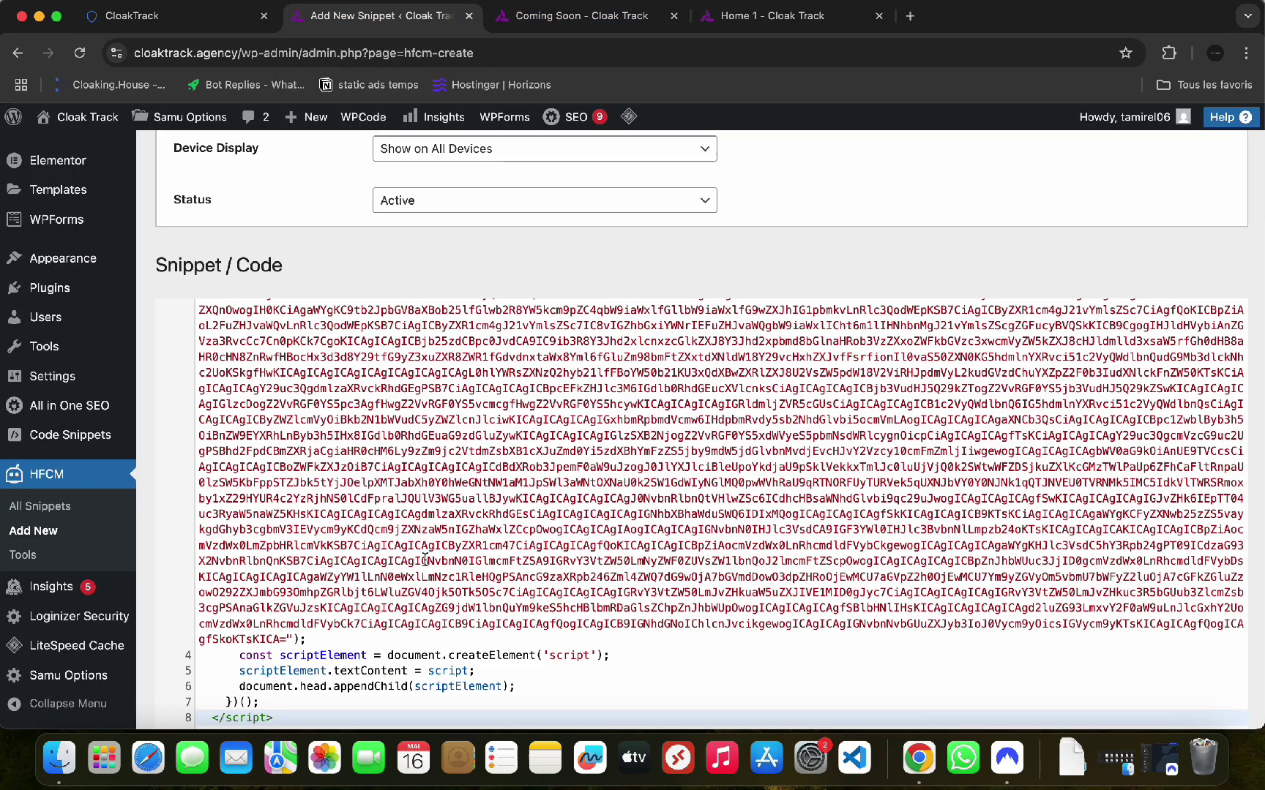
pyautogui.scroll(-3, 268, 622)
pyautogui.click(186, 663)
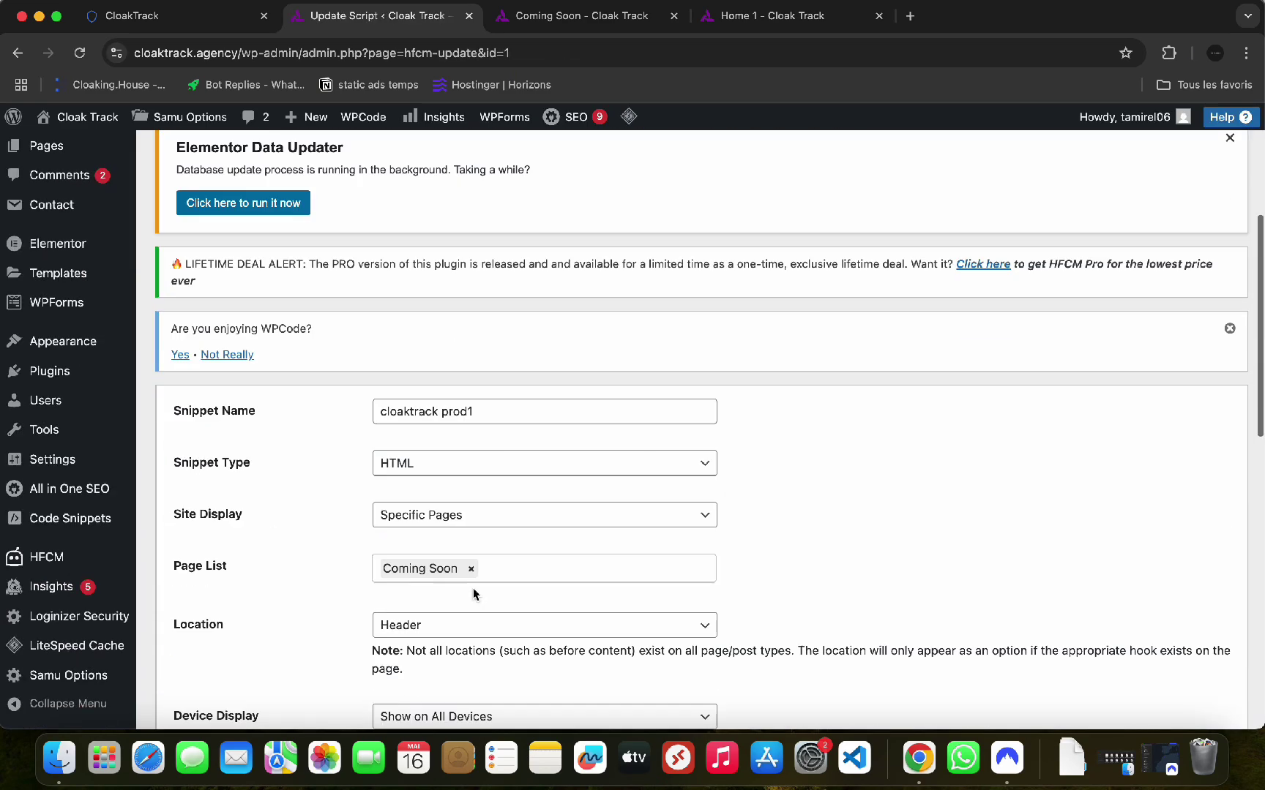
# - Confirm cloaktrack prod1 is ON in All Snippets, then reload the Coming Soon page
pyautogui.moveTo(110, 558)
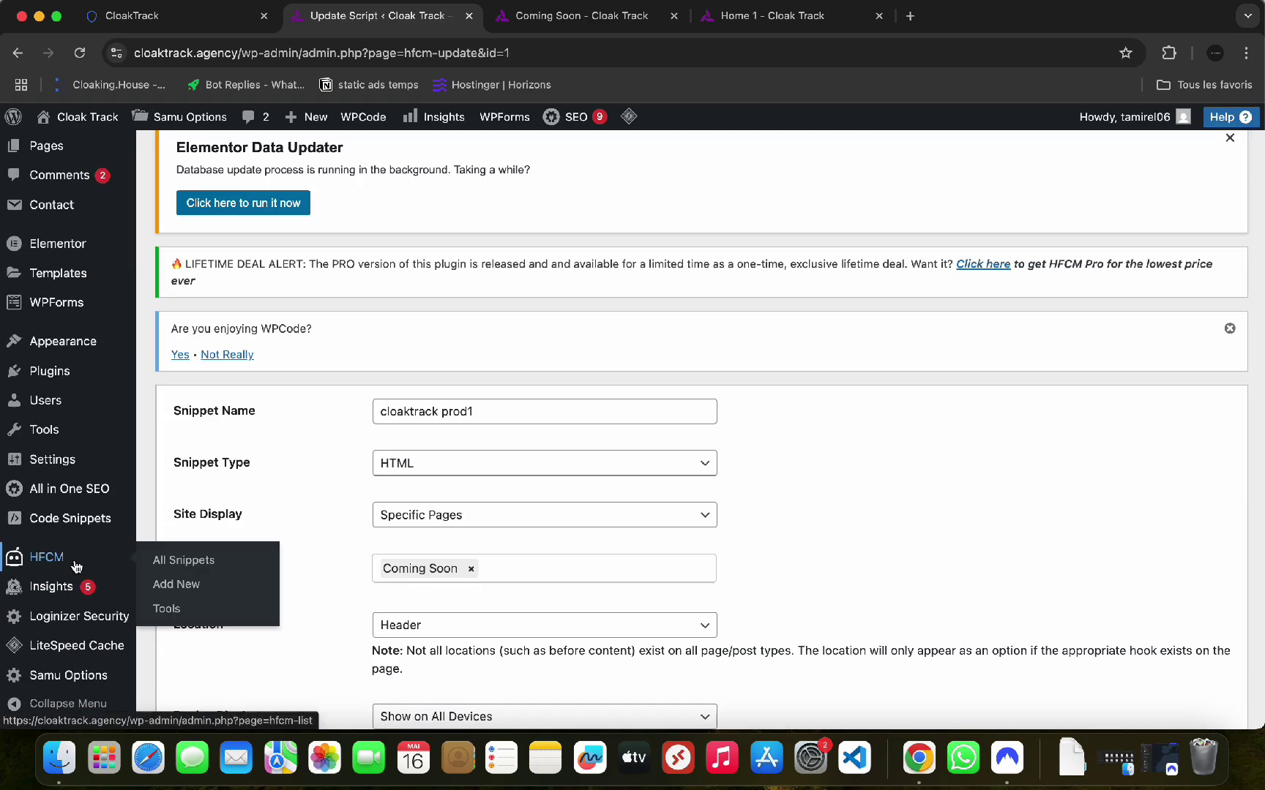
pyautogui.click(190, 572)
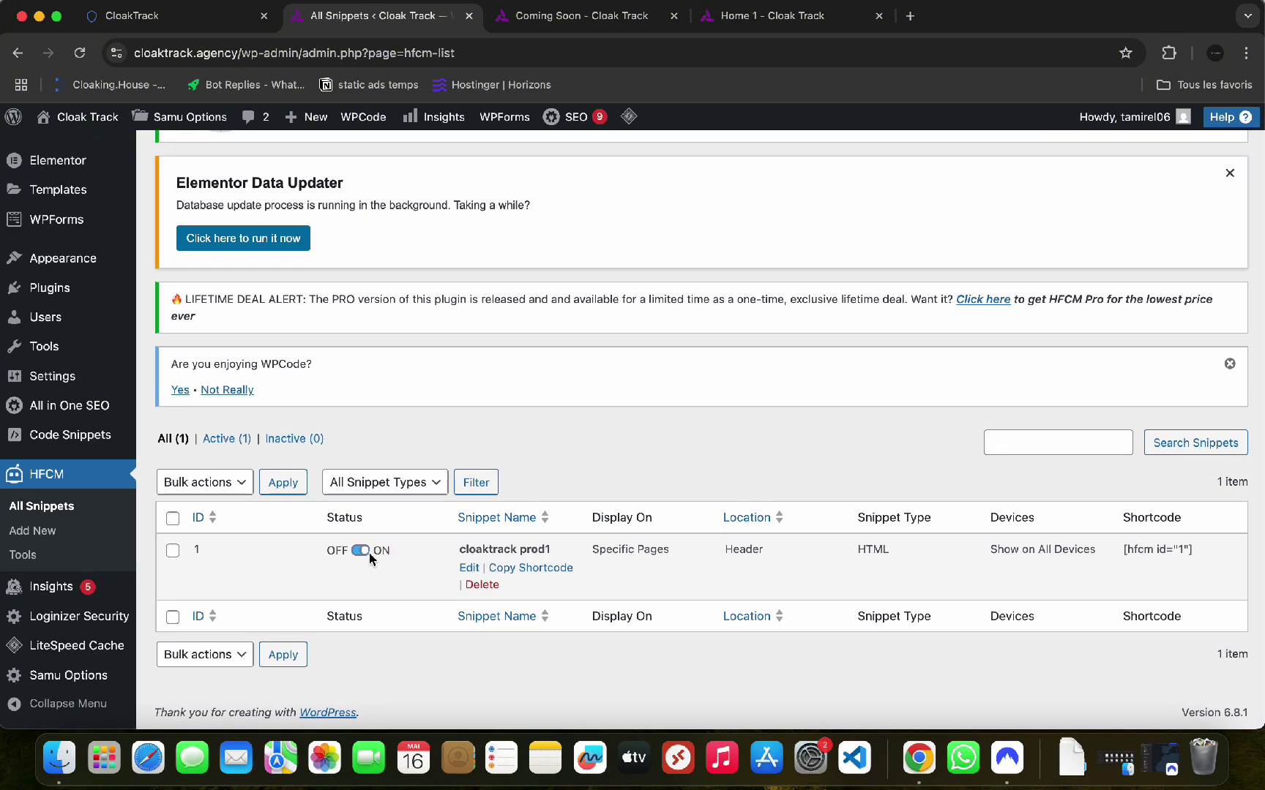
pyautogui.click(605, 24)
pyautogui.click(483, 50)
pyautogui.click(483, 50)
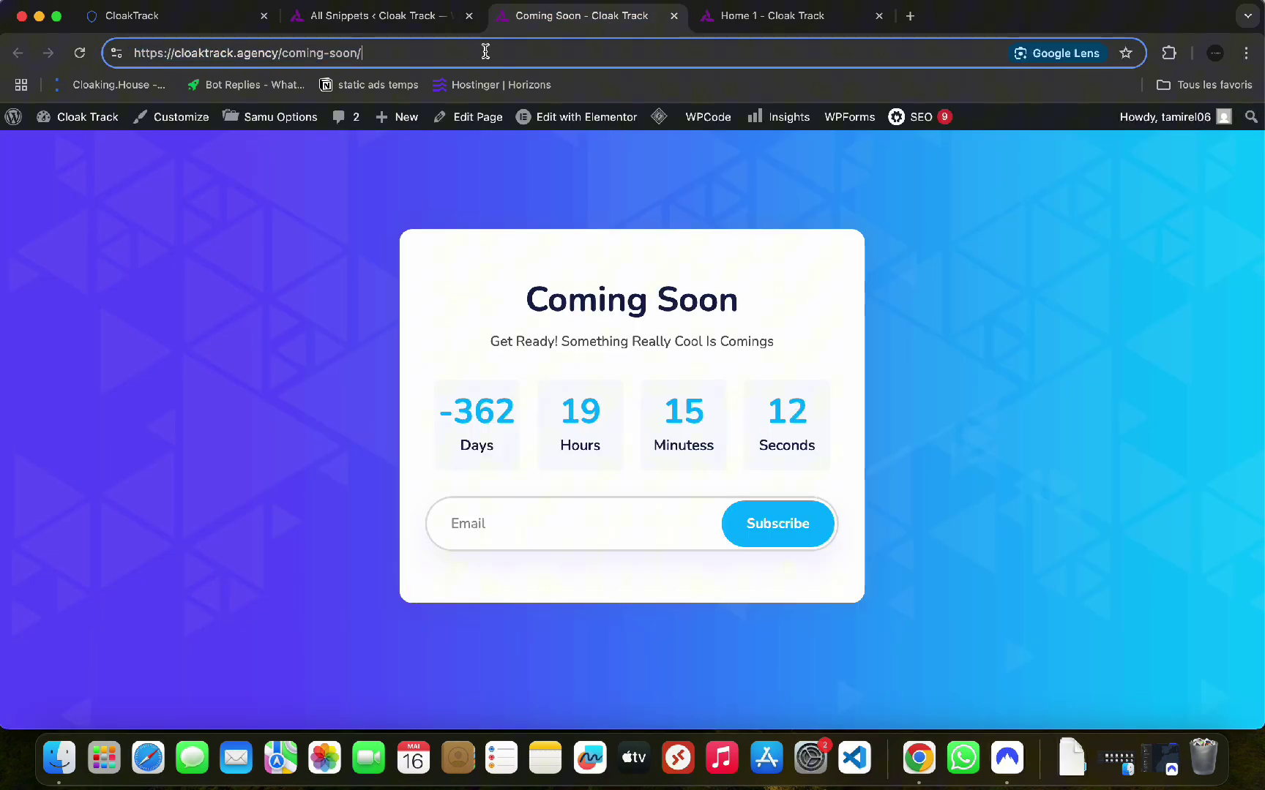
pyautogui.press('super+a')
# - Reload the Coming Soon page, then open the new camp youtube campaign for editing
pyautogui.click(486, 50)
pyautogui.press('super+a')
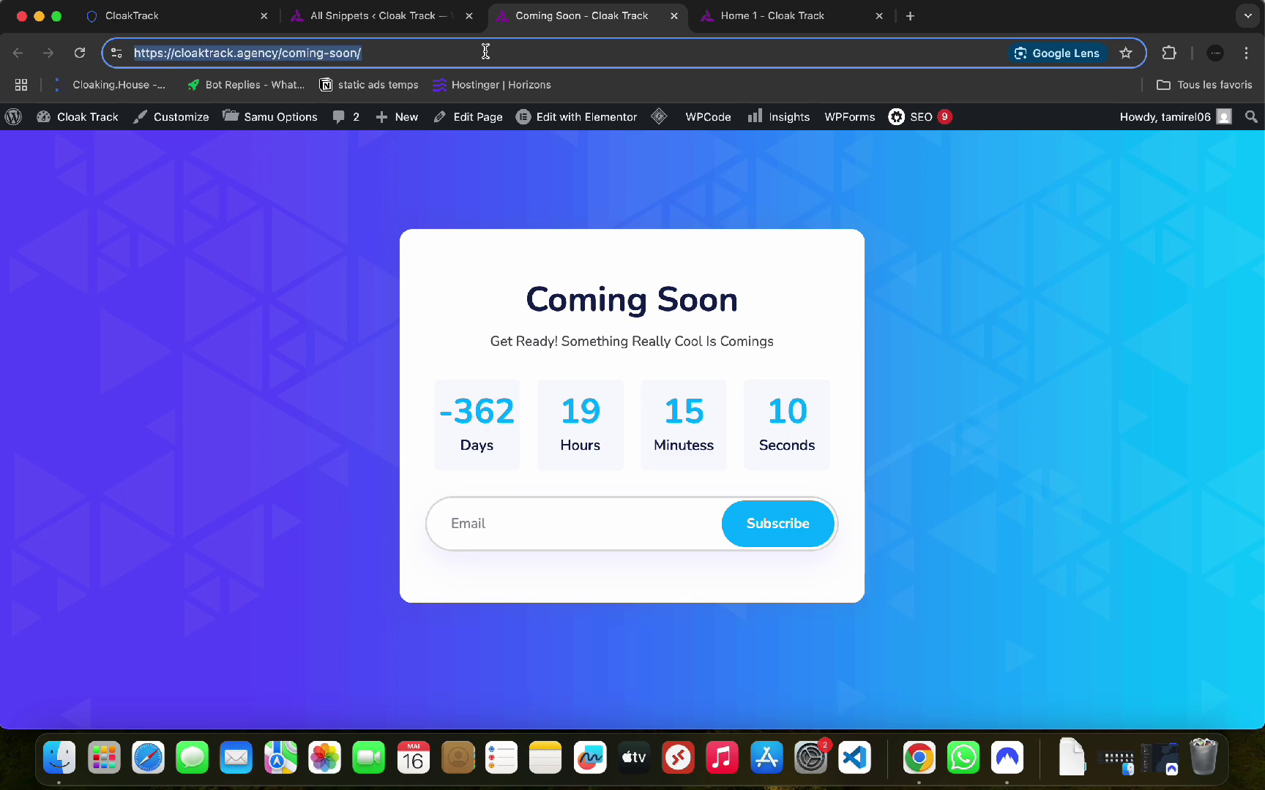
pyautogui.click(202, 17)
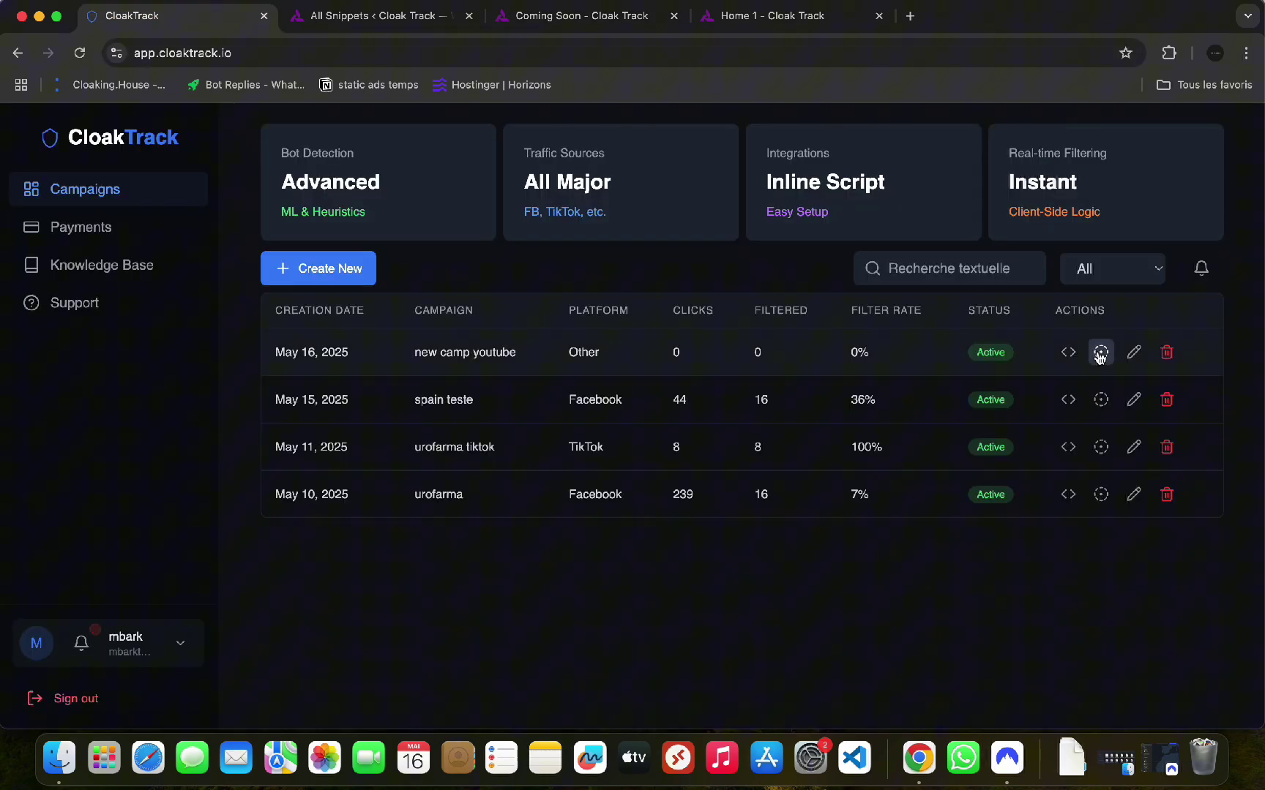
pyautogui.click(1130, 354)
# - Review the VPN blocking, mobile-and-tablet device filters and Target URL, then update the campaign
pyautogui.scroll(-3, 764, 381)
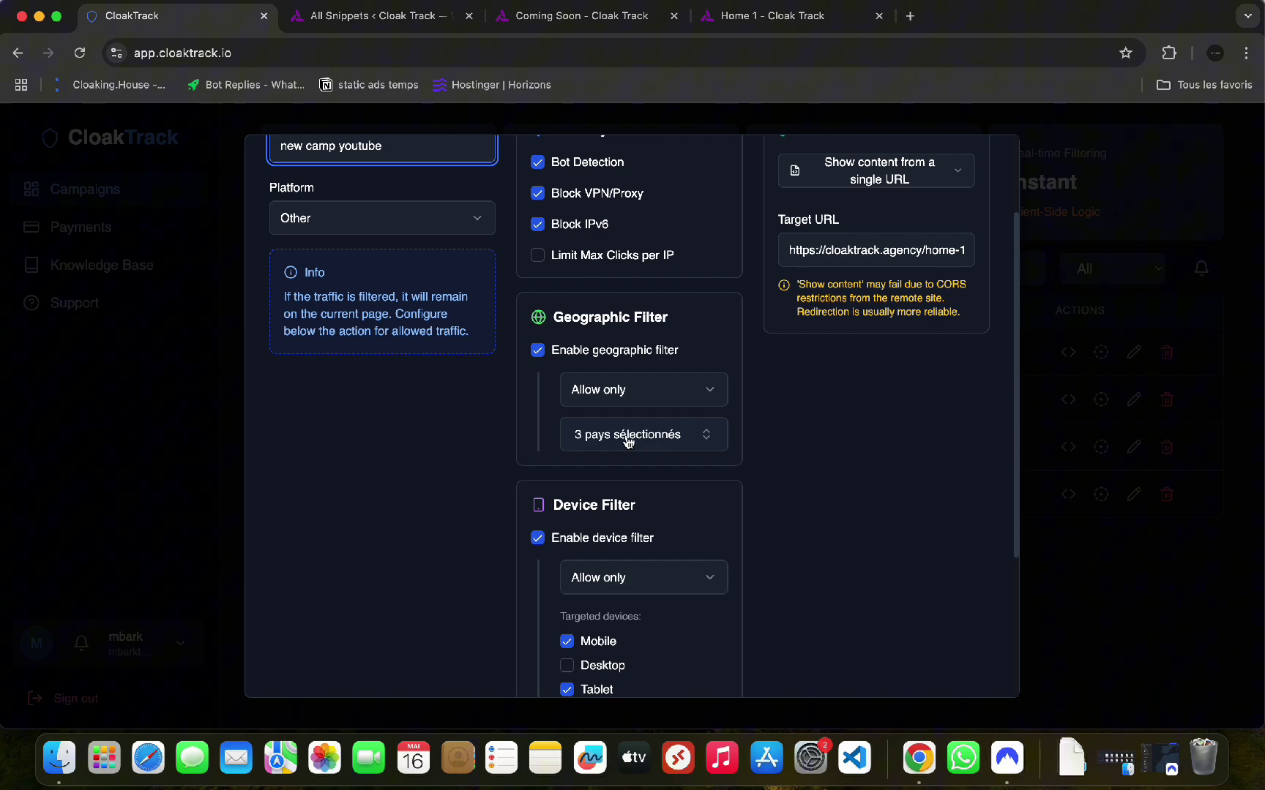
pyautogui.scroll(-5, 628, 439)
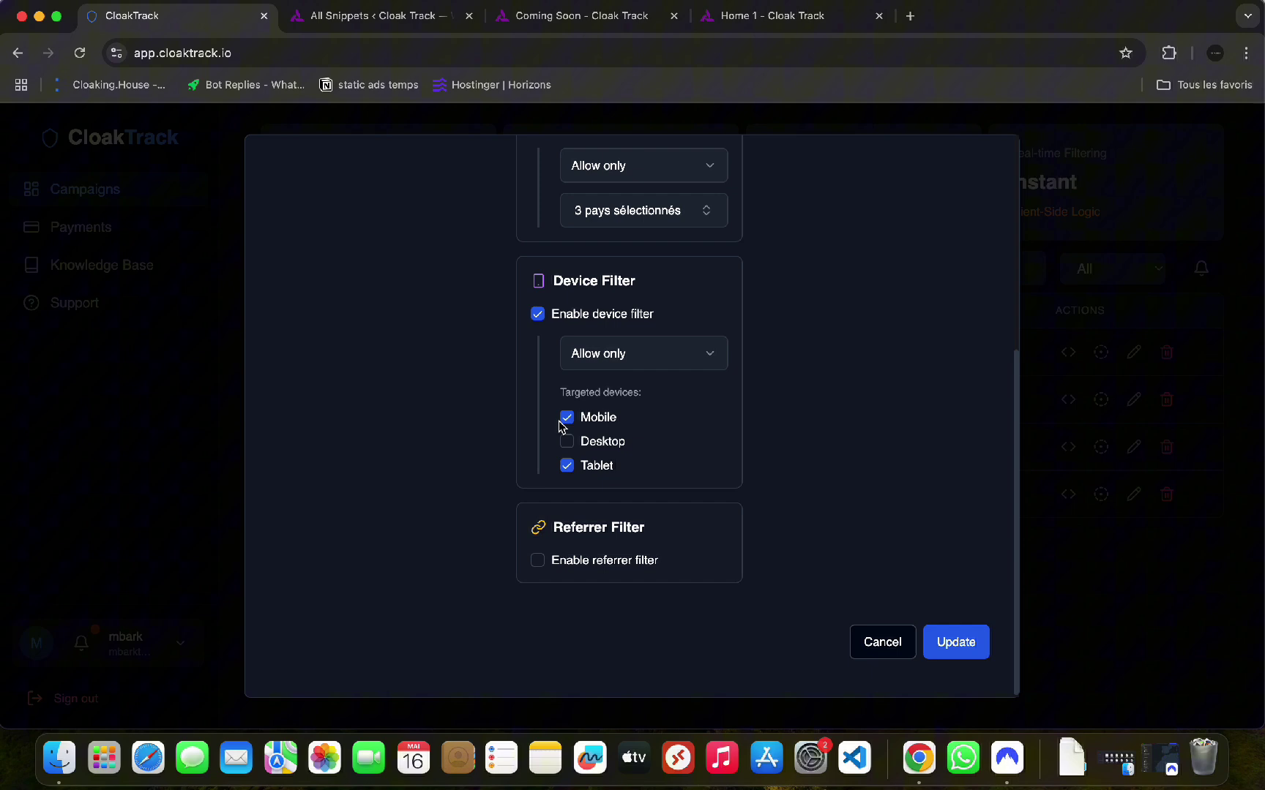
pyautogui.scroll(1, 600, 455)
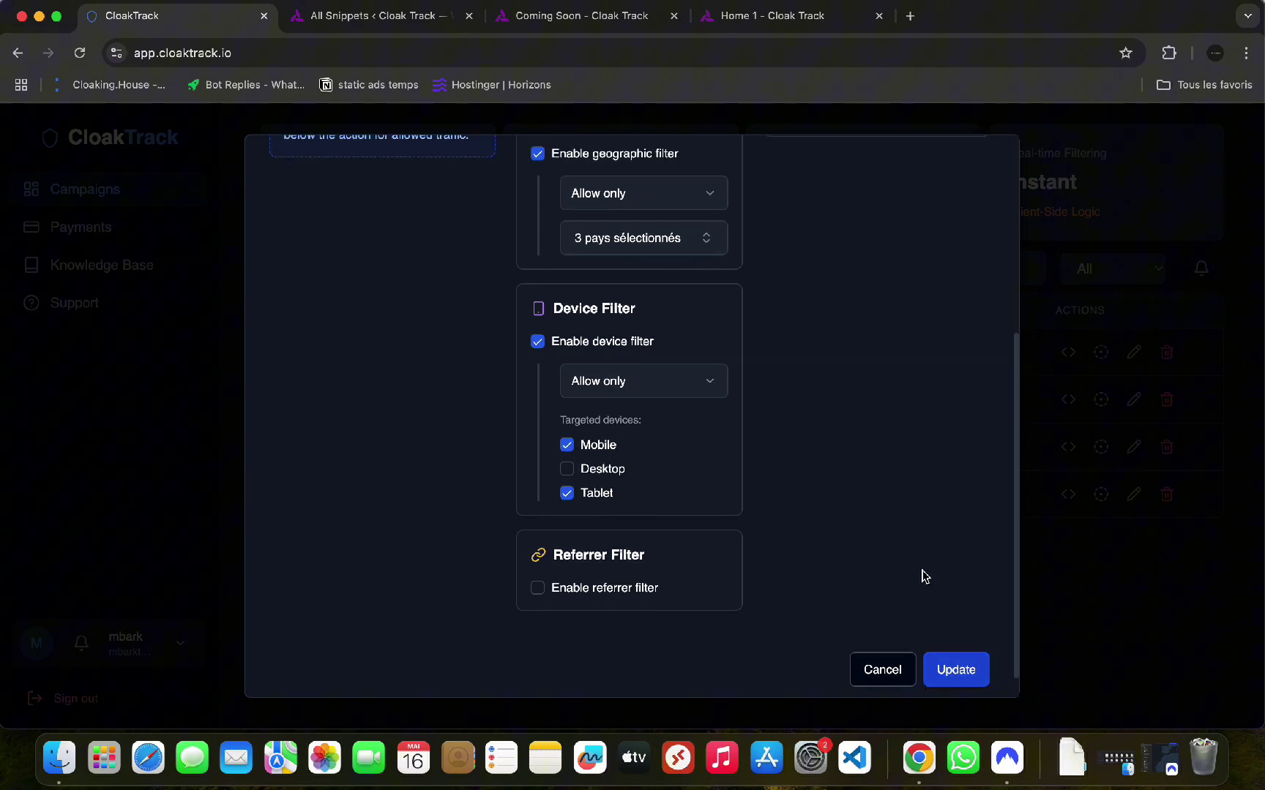
pyautogui.scroll(7, 918, 476)
pyautogui.tripleClick(886, 379)
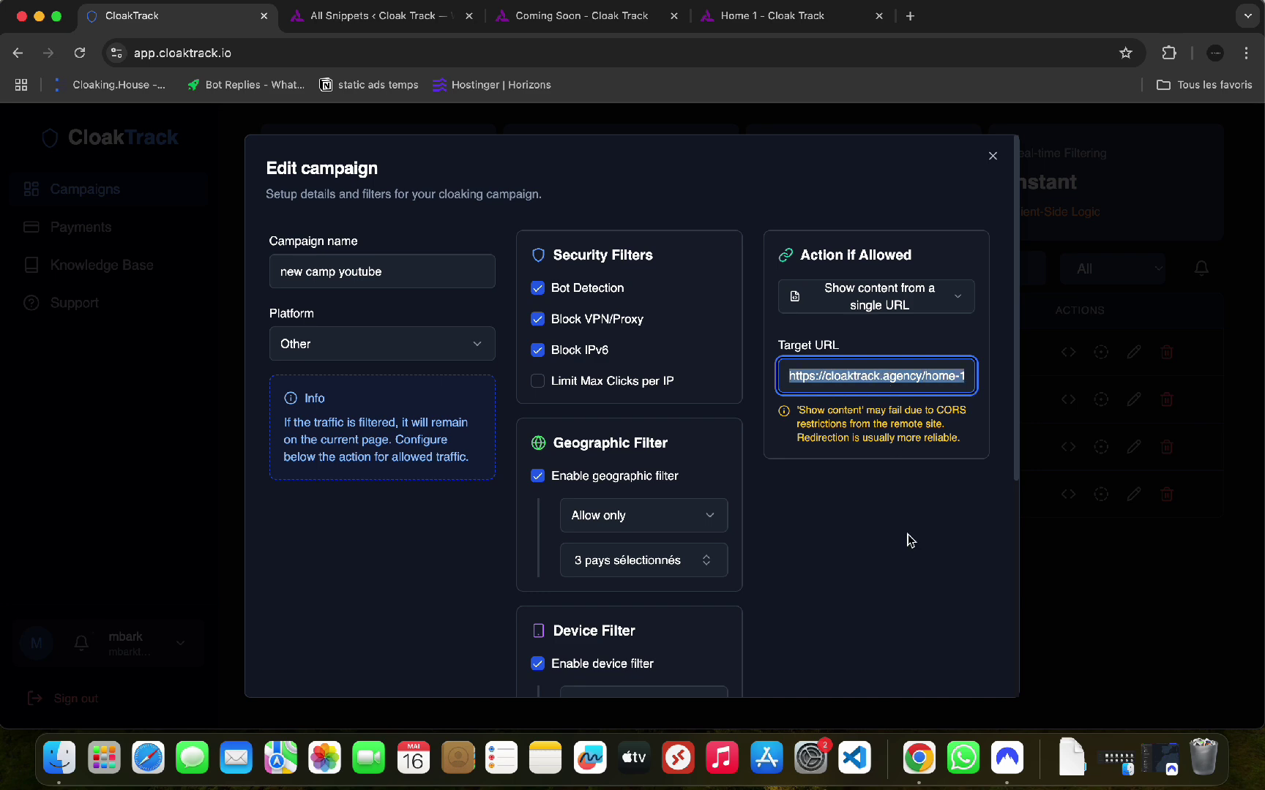
pyautogui.scroll(-7, 910, 540)
pyautogui.click(954, 638)
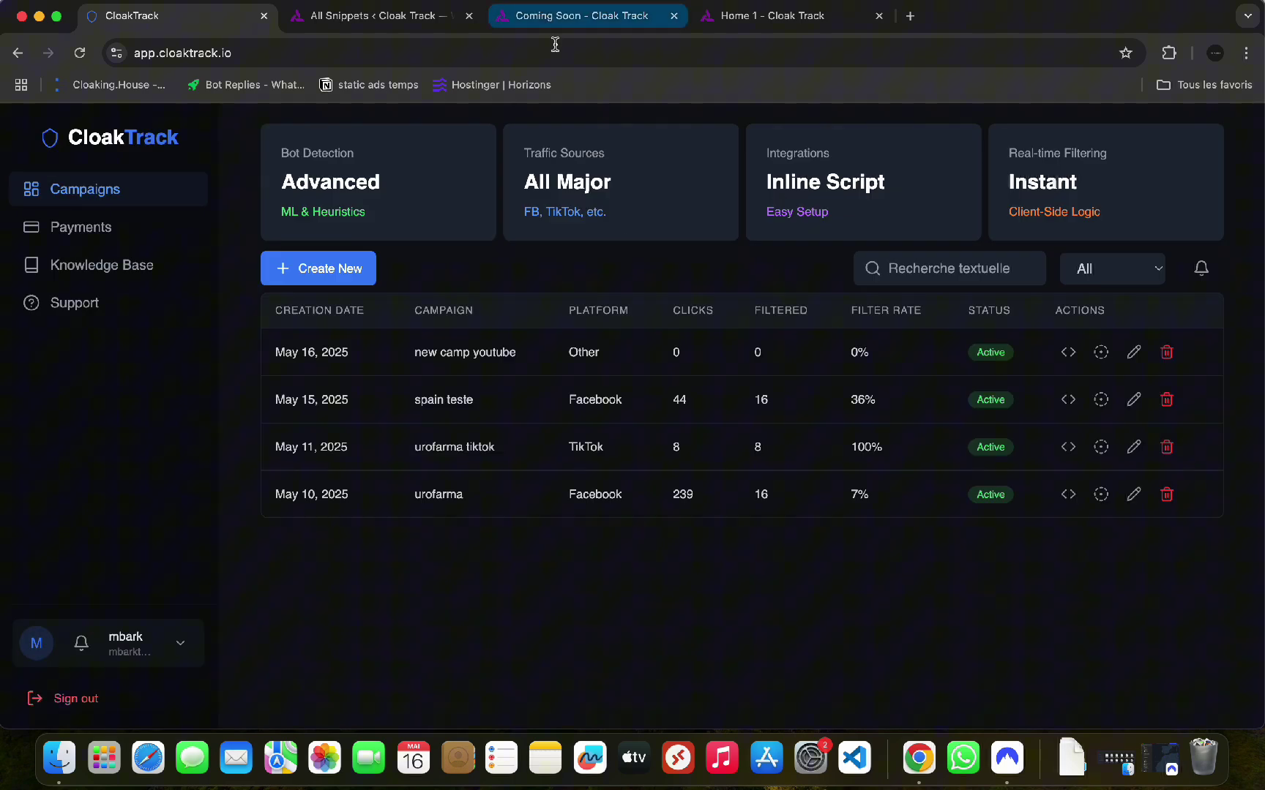
# - Reload the Coming Soon page on desktop and confirm the countdown and subscribe form still appear
pyautogui.click(531, 18)
pyautogui.press('super+r')
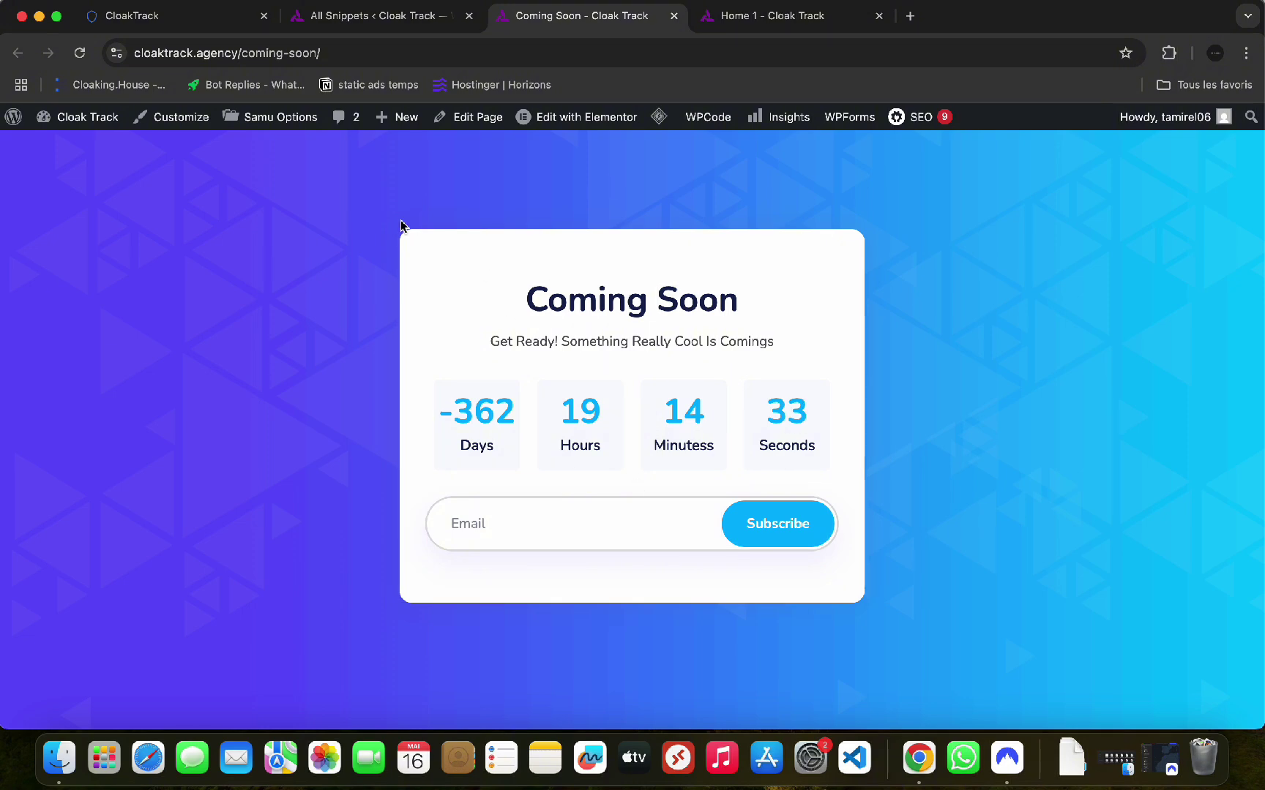
pyautogui.click(742, 18)
pyautogui.click(609, 22)
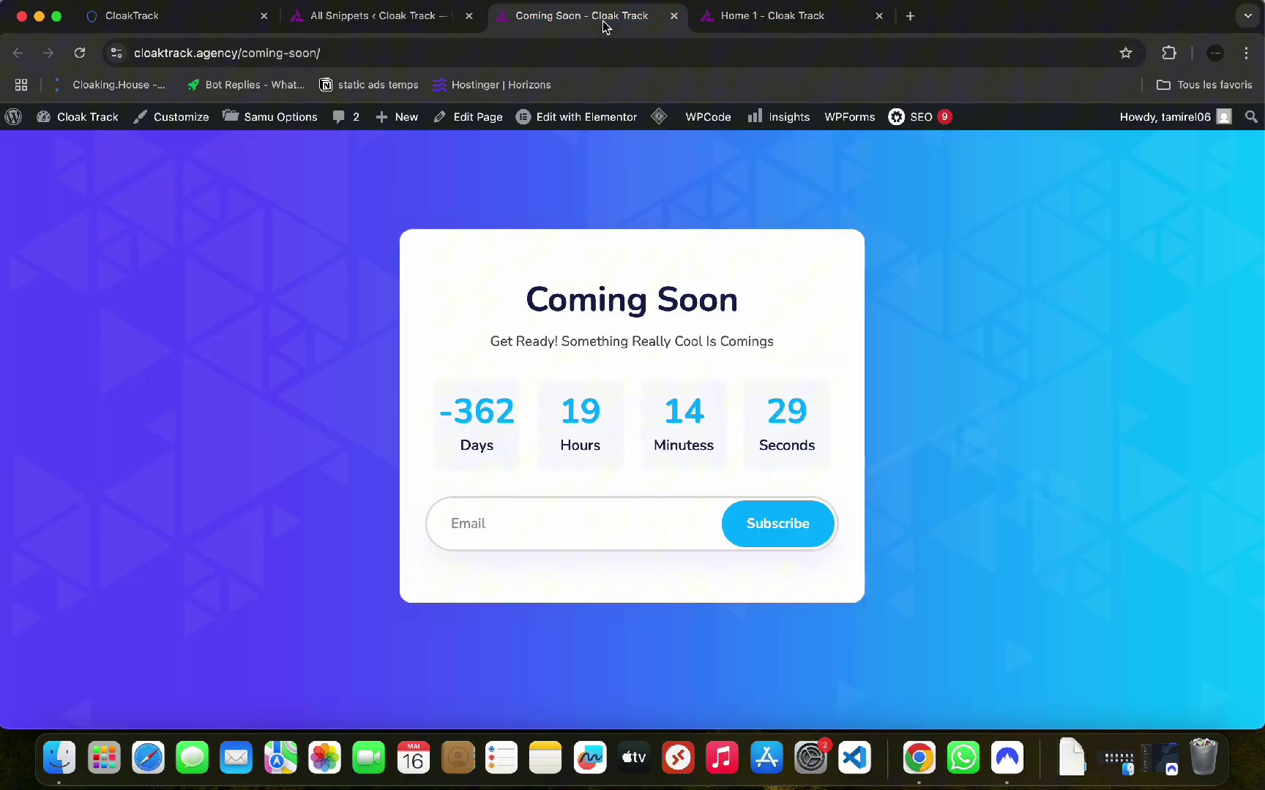
# - Add Desktop to the new camp youtube Device Filter alongside Mobile and Tablet, and update it
pyautogui.click(221, 23)
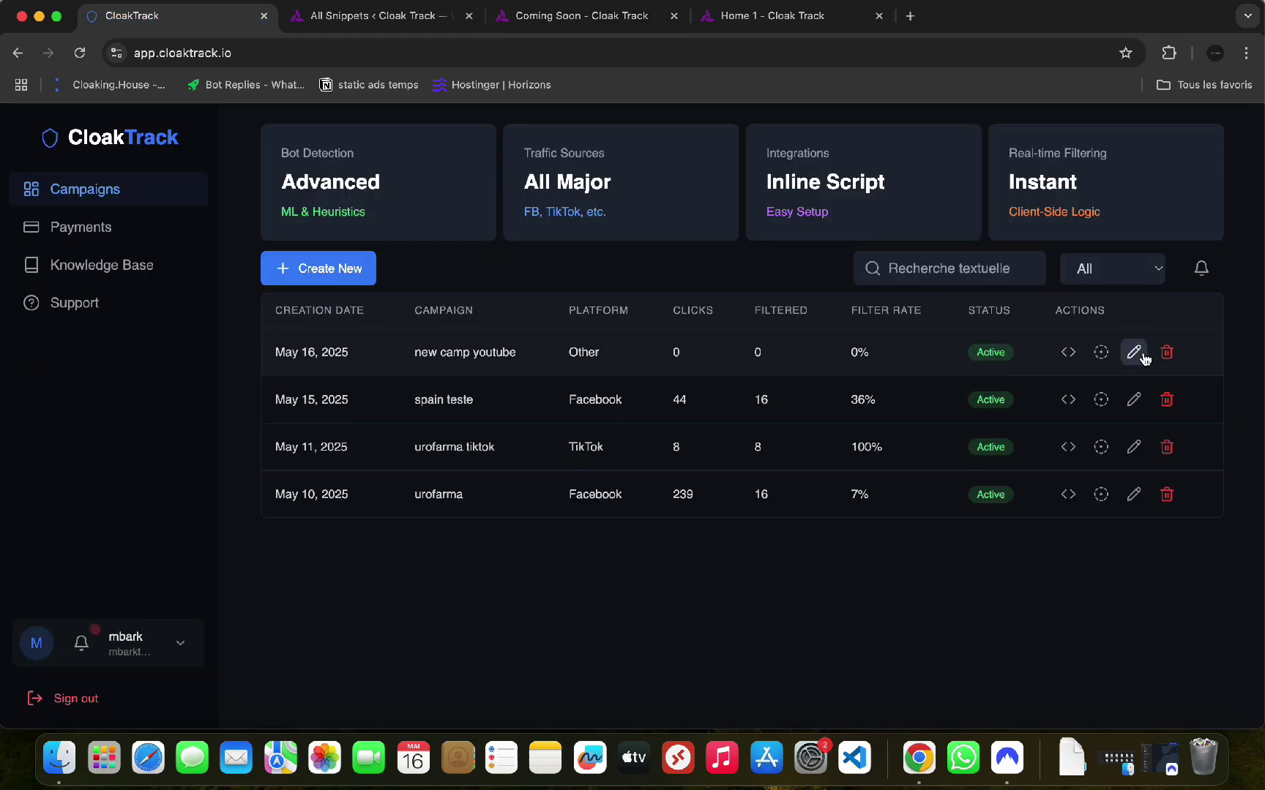
pyautogui.click(1134, 353)
pyautogui.scroll(-5, 602, 512)
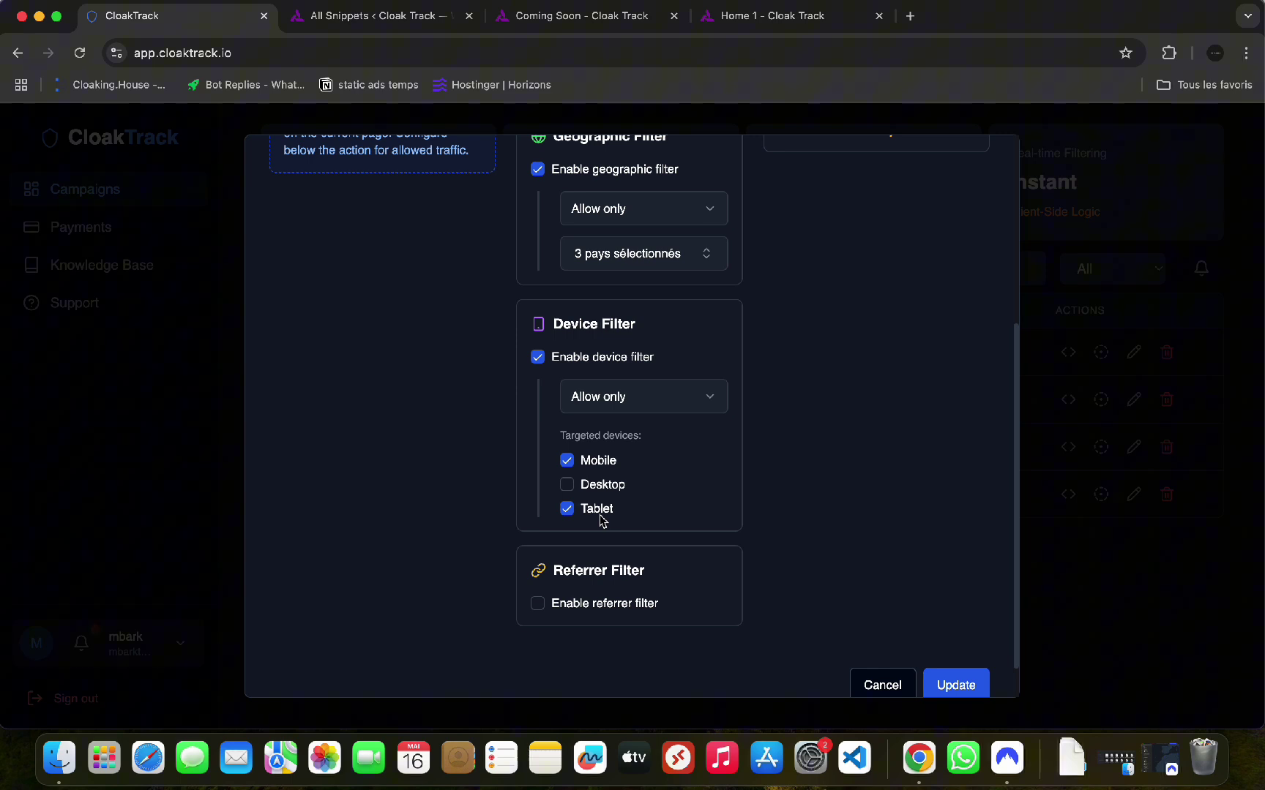
pyautogui.click(569, 486)
pyautogui.scroll(-1, 672, 514)
pyautogui.click(959, 651)
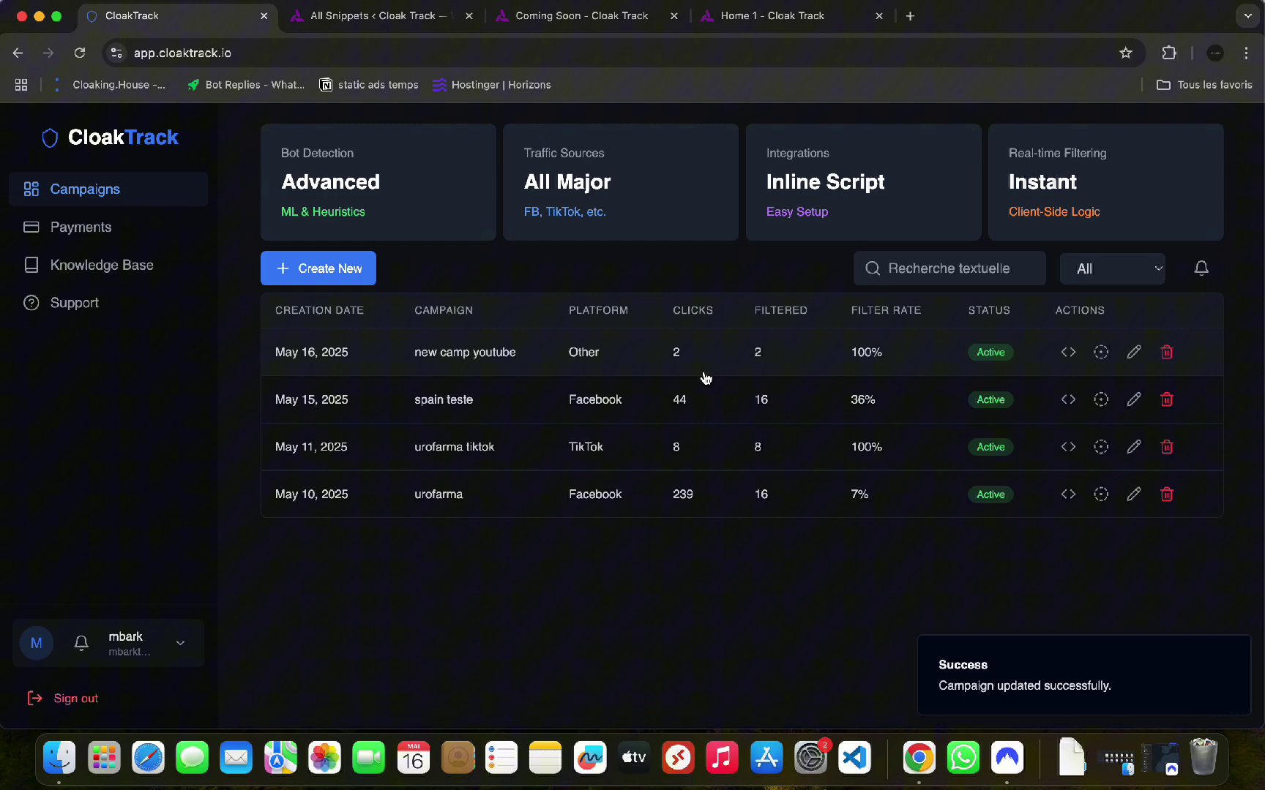
# - Copy the Coming Soon page's address from its browser tab
pyautogui.click(578, 15)
pyautogui.hotkey('ctrl', 'Tab')
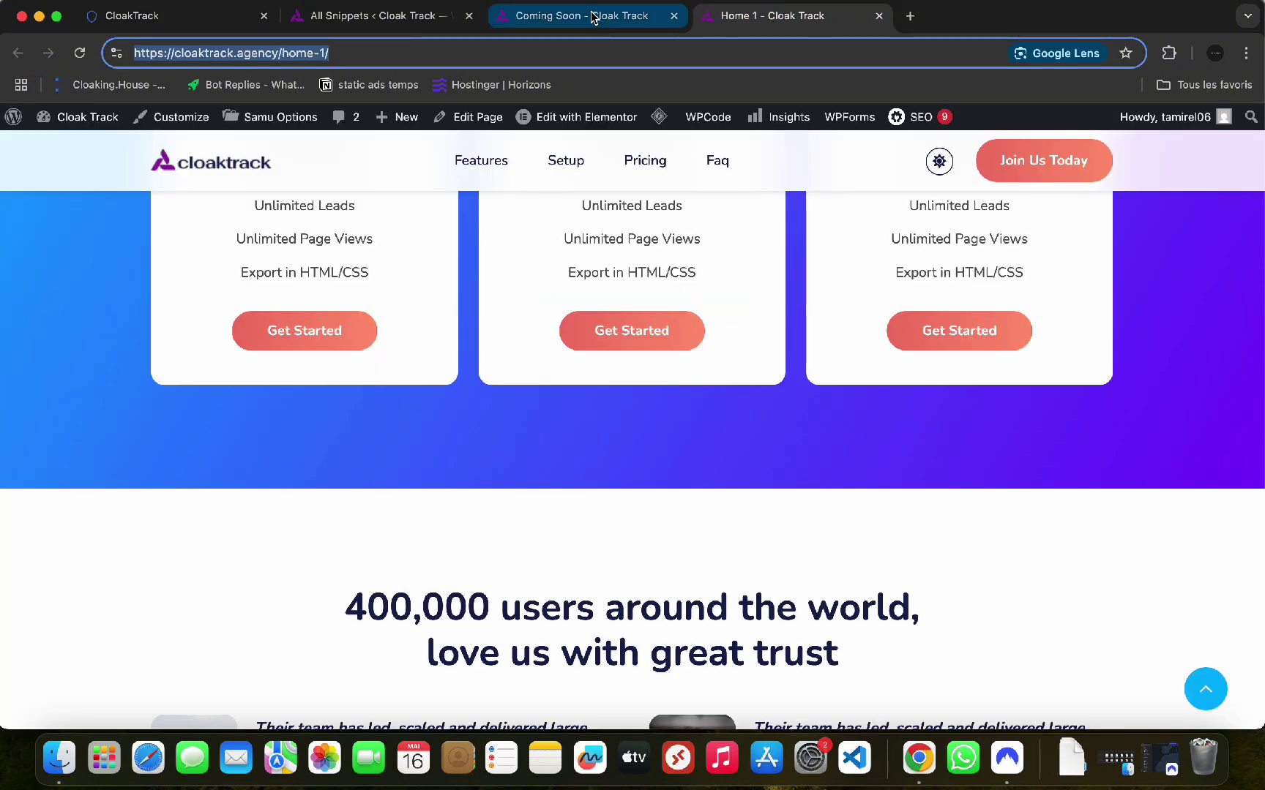
pyautogui.click(615, 16)
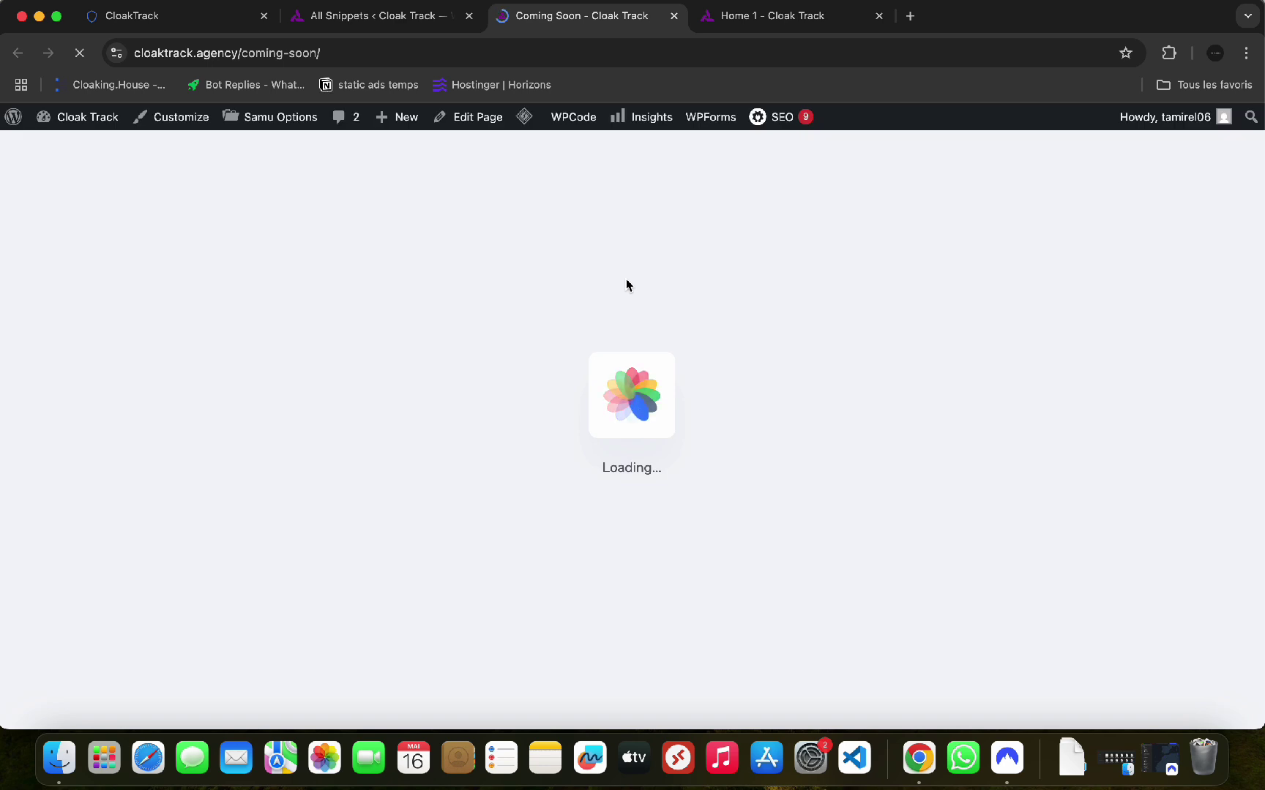
pyautogui.scroll(-15, 627, 285)
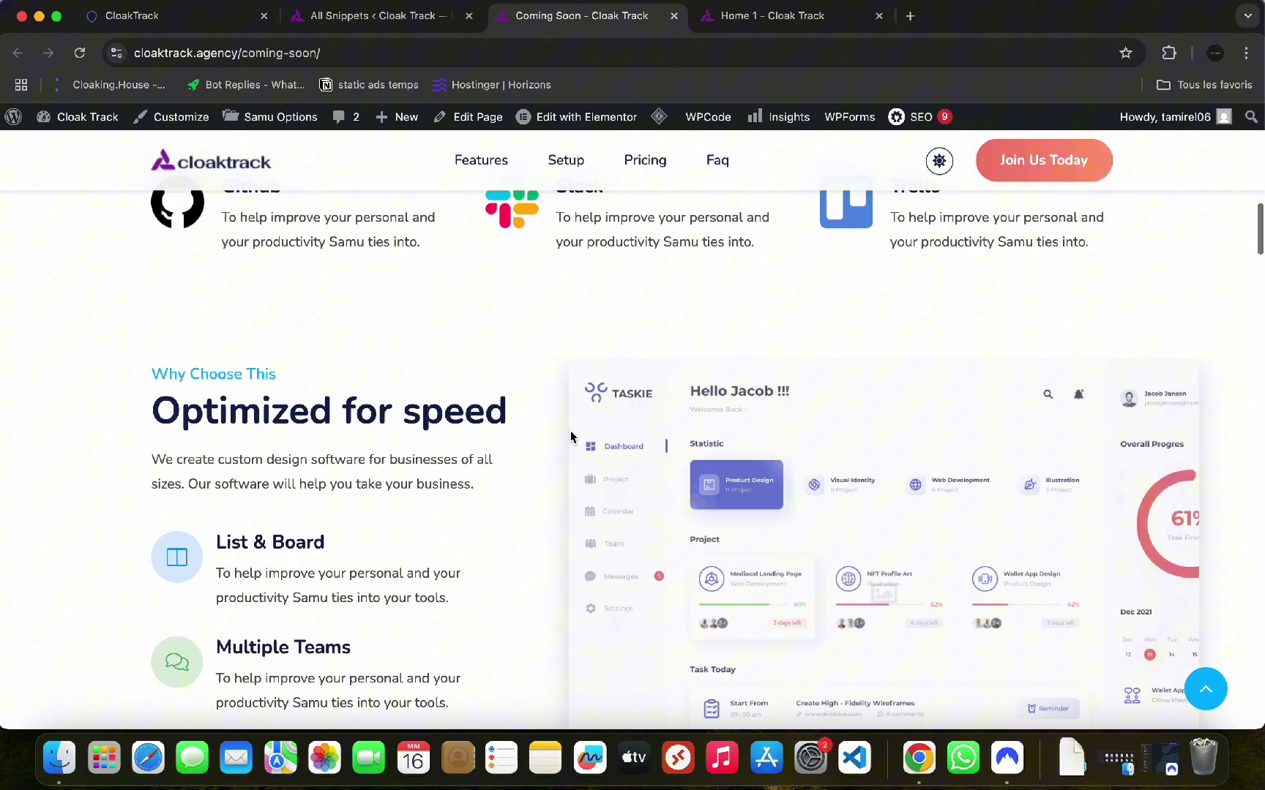
pyautogui.scroll(10, 579, 437)
pyautogui.click(356, 58)
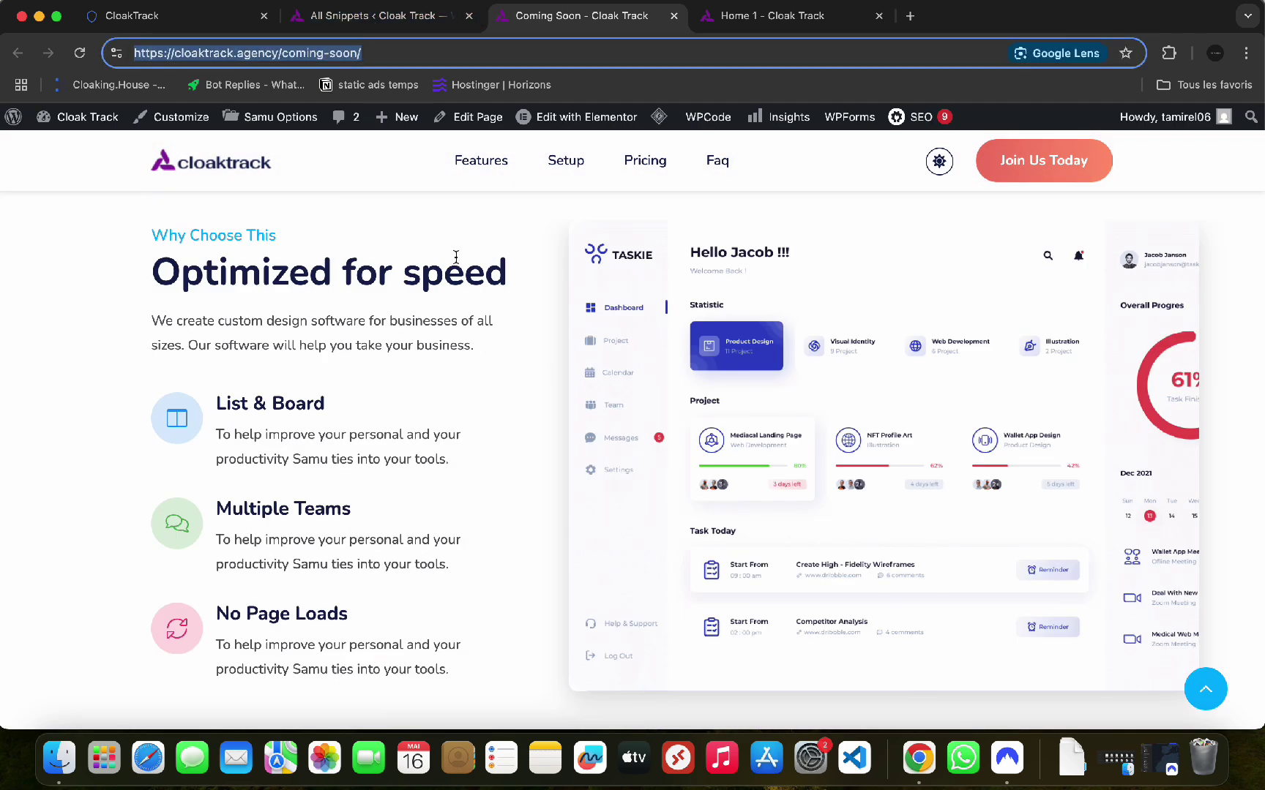
pyautogui.hotkey('ctrl', 'Tab')
# - Check the new camp youtube log: one visit Allowed, one blocked as device_restricted
pyautogui.scroll(-10, 534, 192)
pyautogui.click(164, 15)
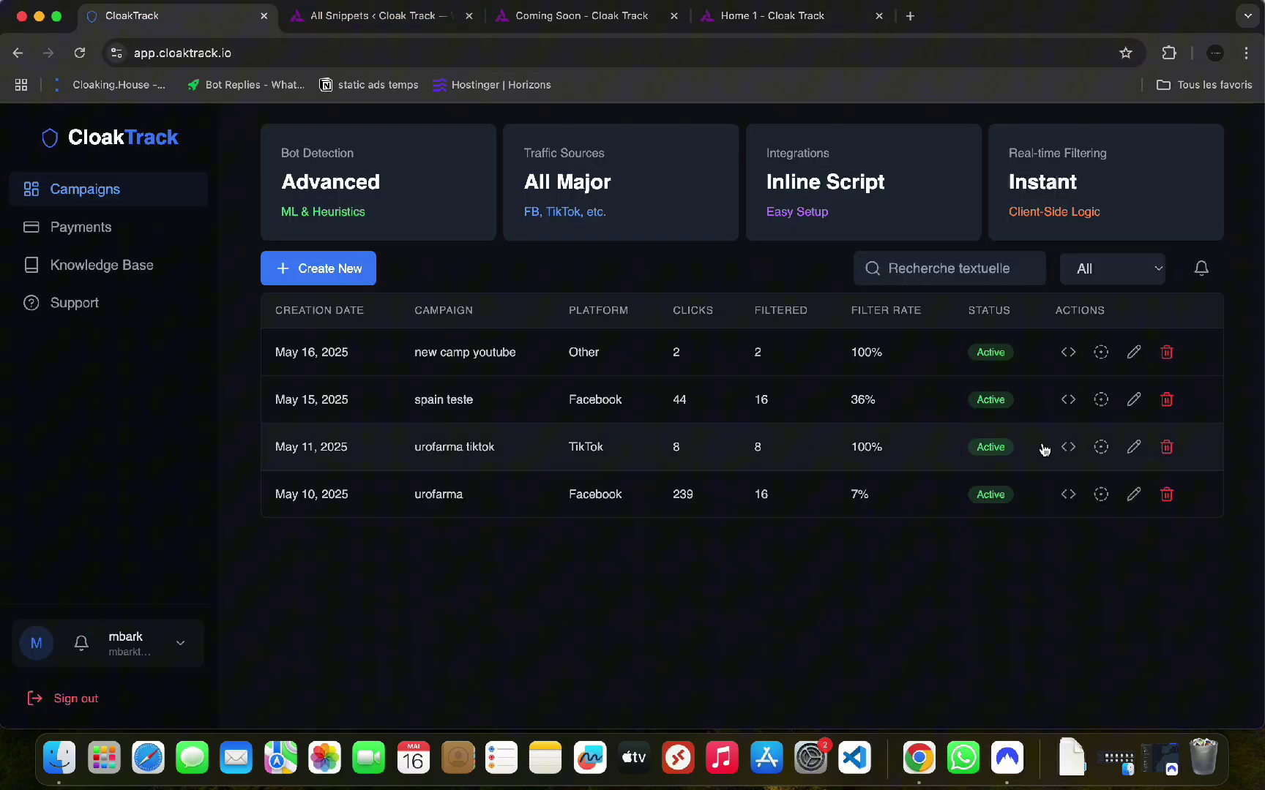
pyautogui.click(694, 359)
pyautogui.hscroll(5, 766, 502)
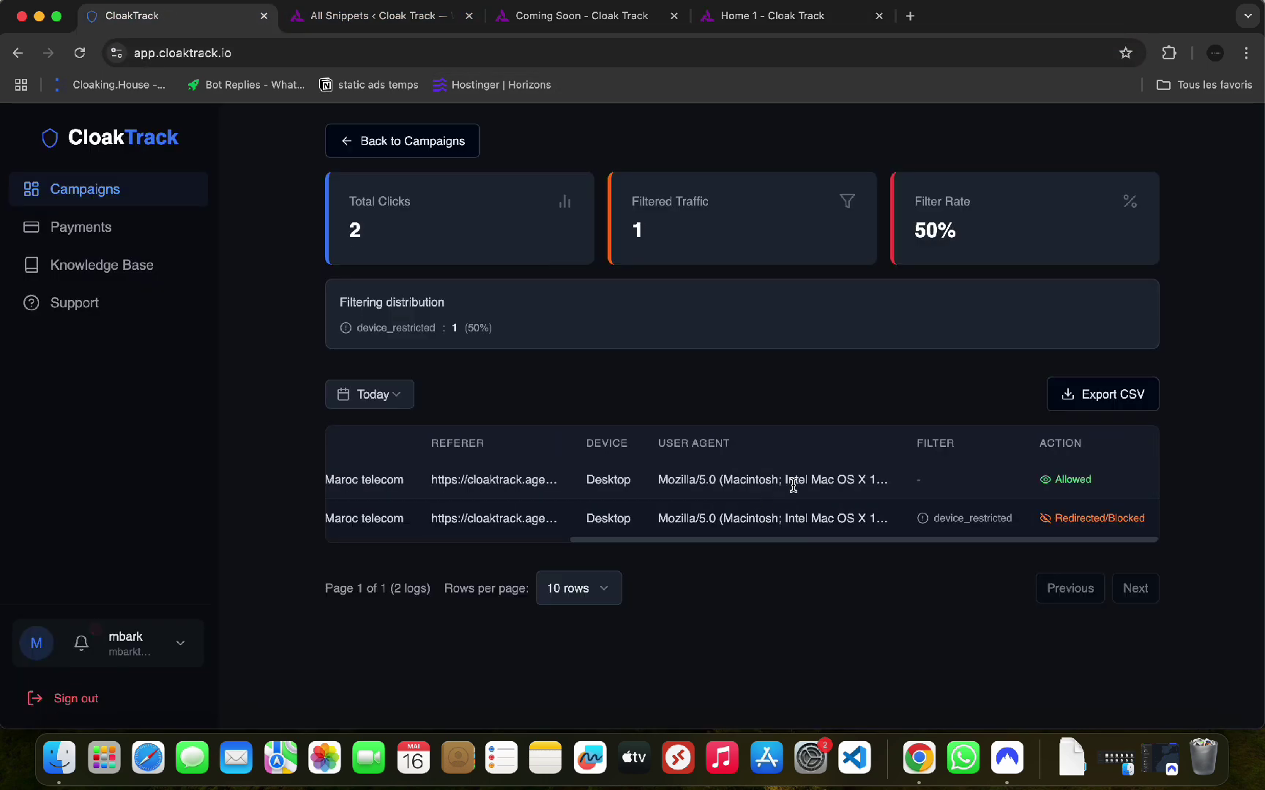
pyautogui.doubleClick(948, 519)
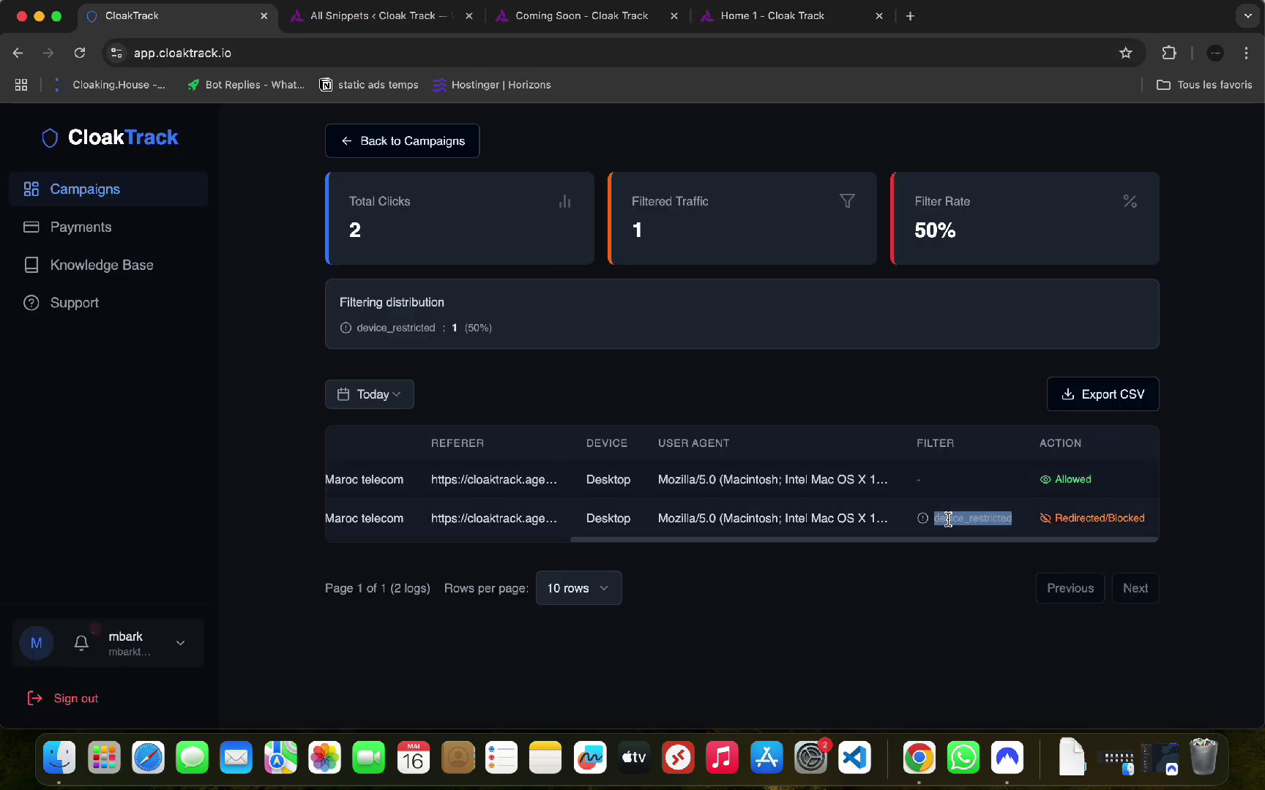
pyautogui.doubleClick(1071, 479)
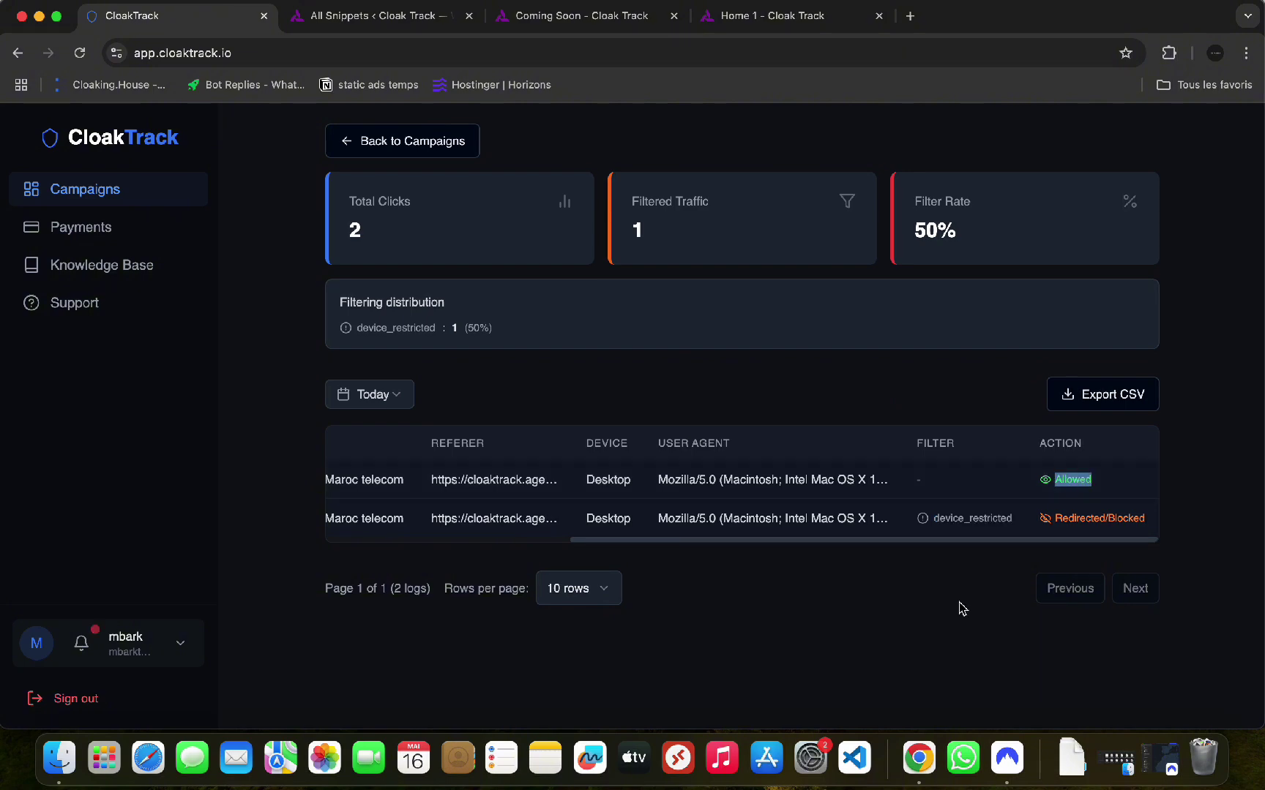
# - Connect NordVPN to a Spain server, then hide the VPN window
pyautogui.click(1007, 758)
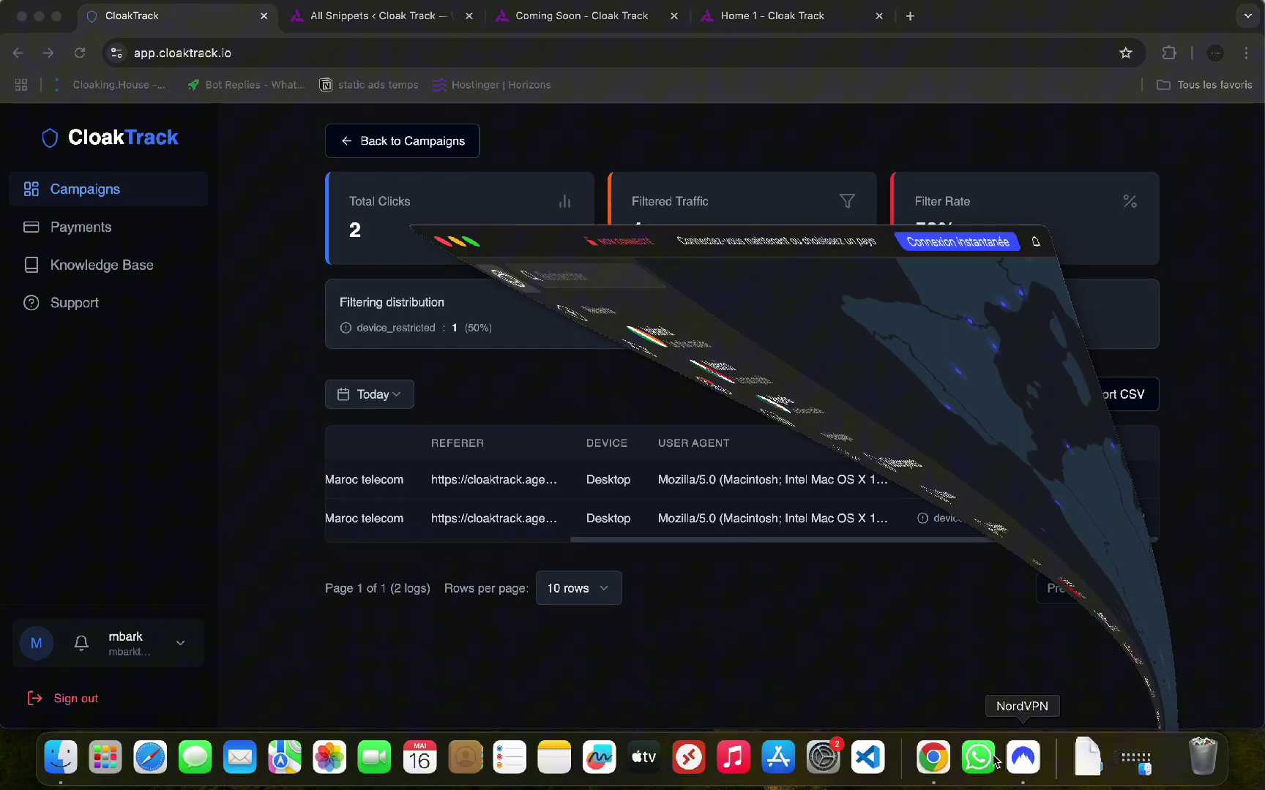
pyautogui.click(355, 82)
pyautogui.write('spain')
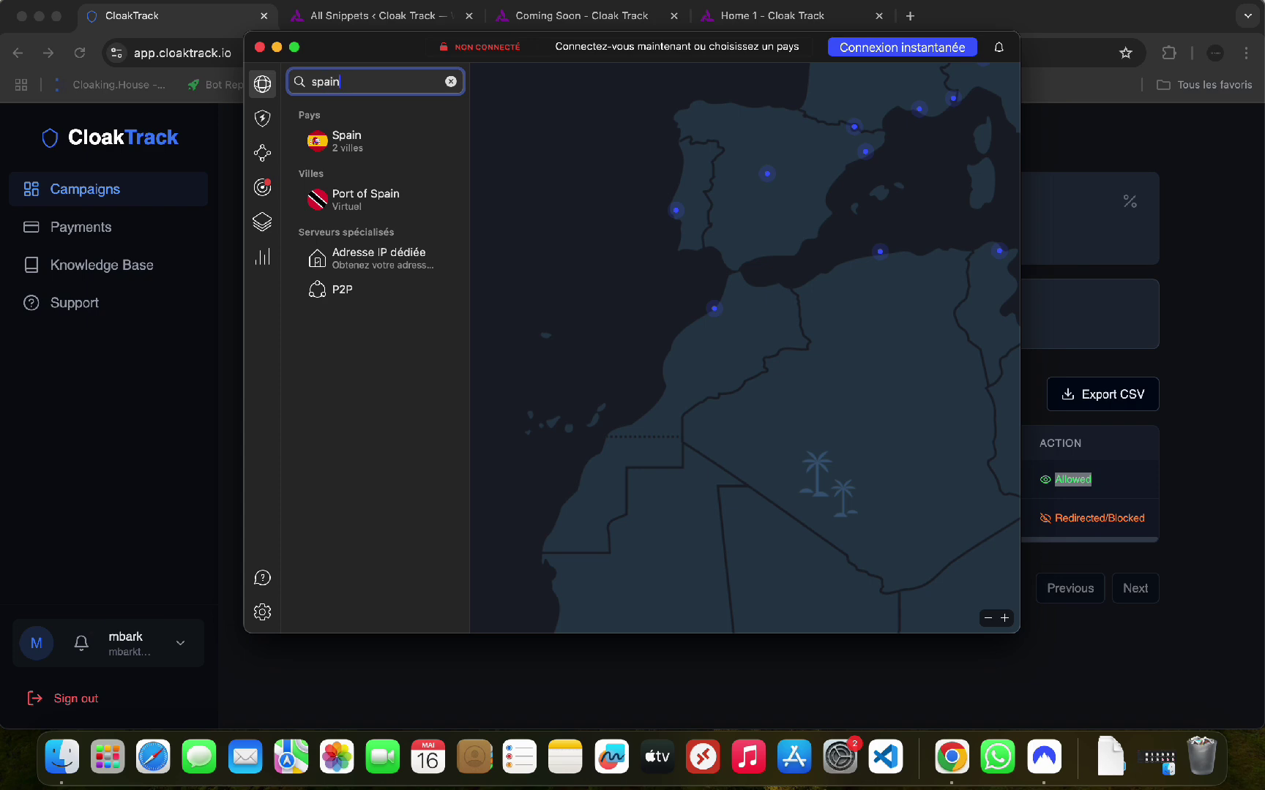
pyautogui.click(358, 154)
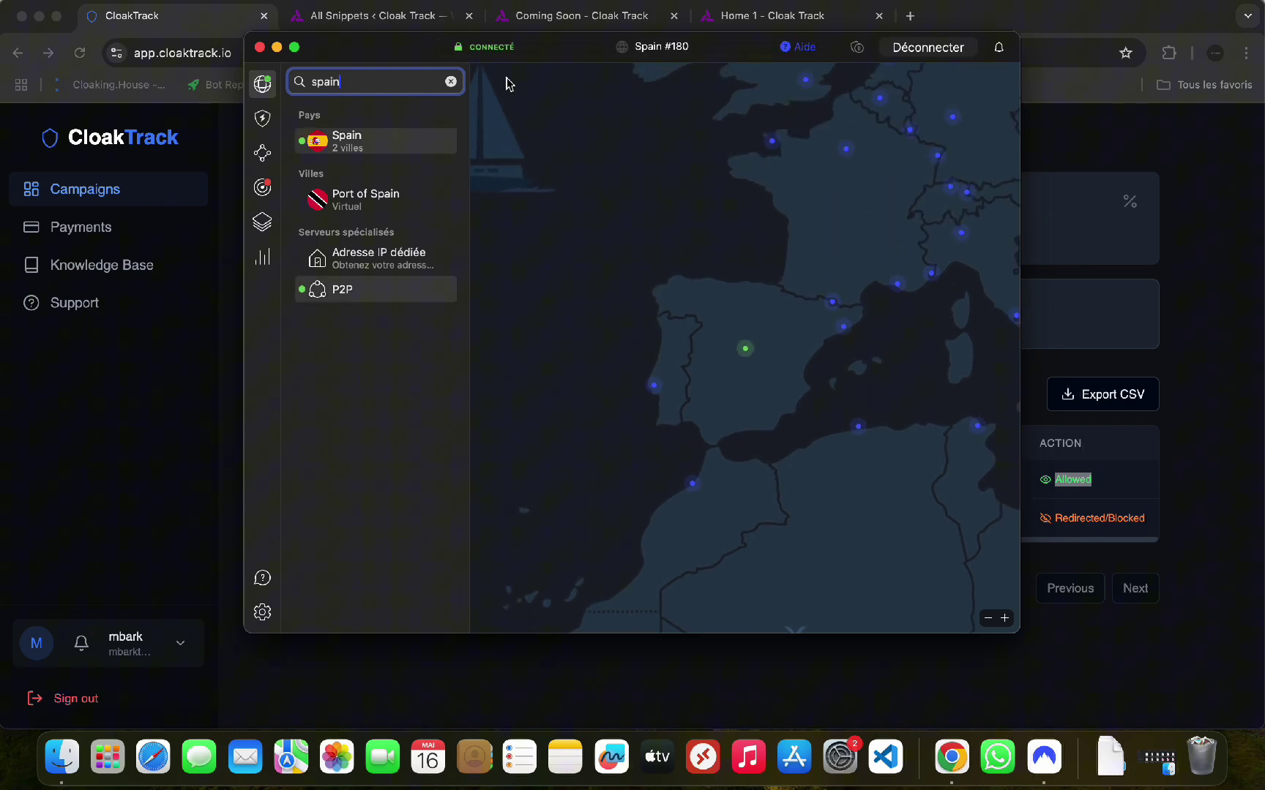
pyautogui.click(276, 47)
# - Load the coming-soon URL in a new incognito window, then minimize it
pyautogui.press('super+3')
pyautogui.click(496, 56)
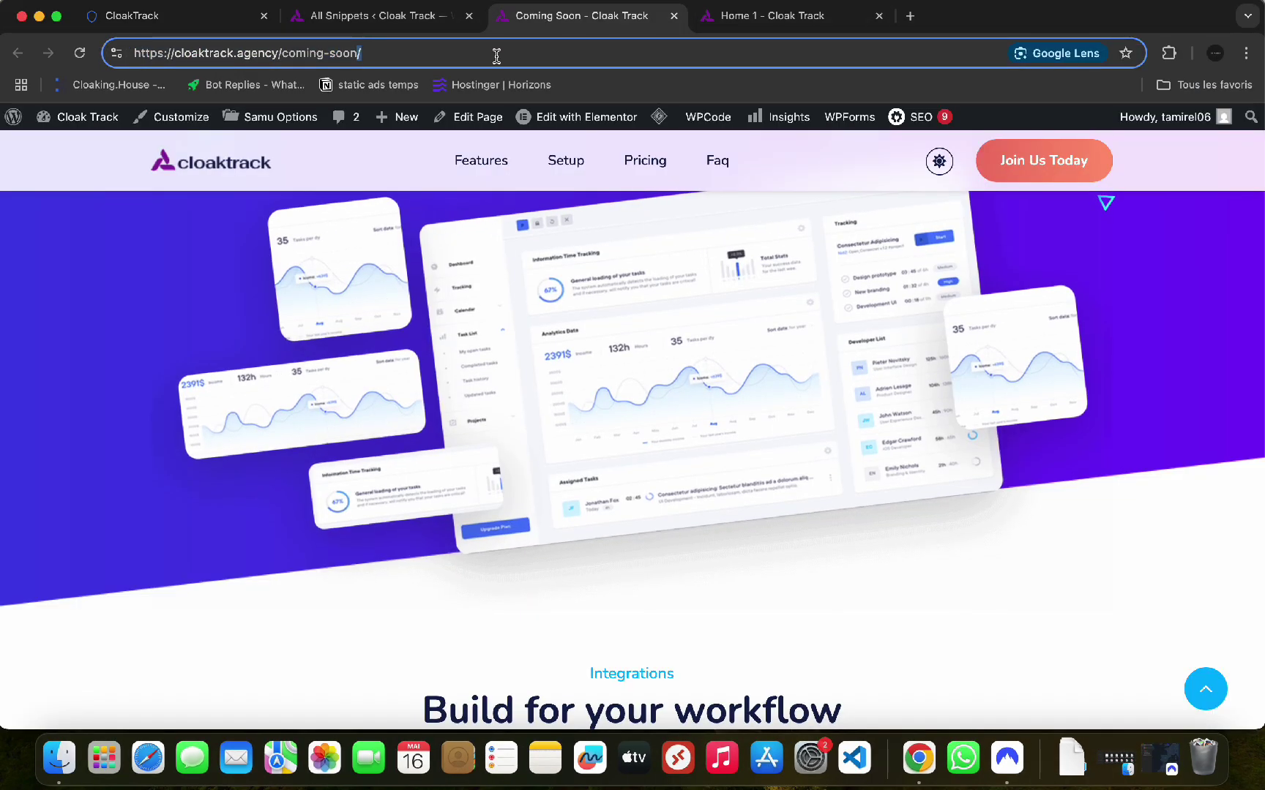
pyautogui.click(836, 53)
pyautogui.press('super+c')
pyautogui.click(1245, 53)
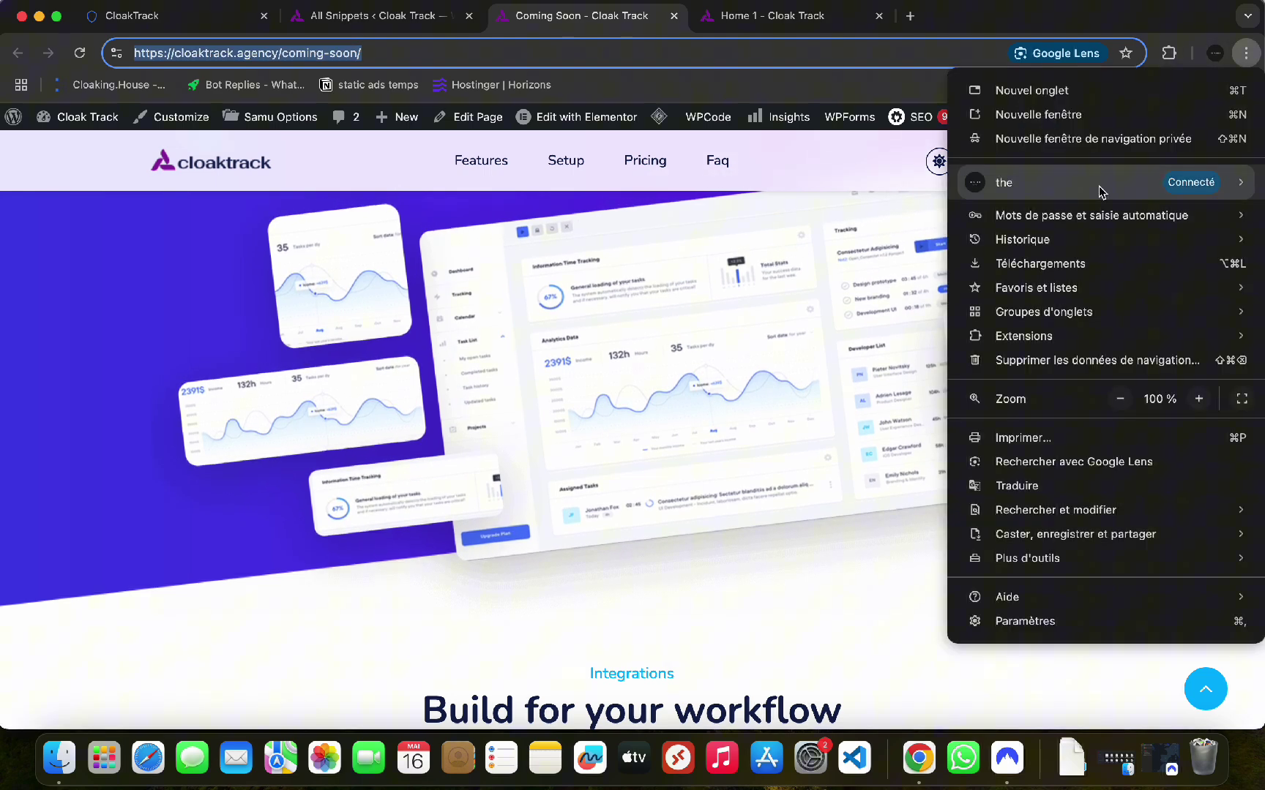
pyautogui.click(1075, 138)
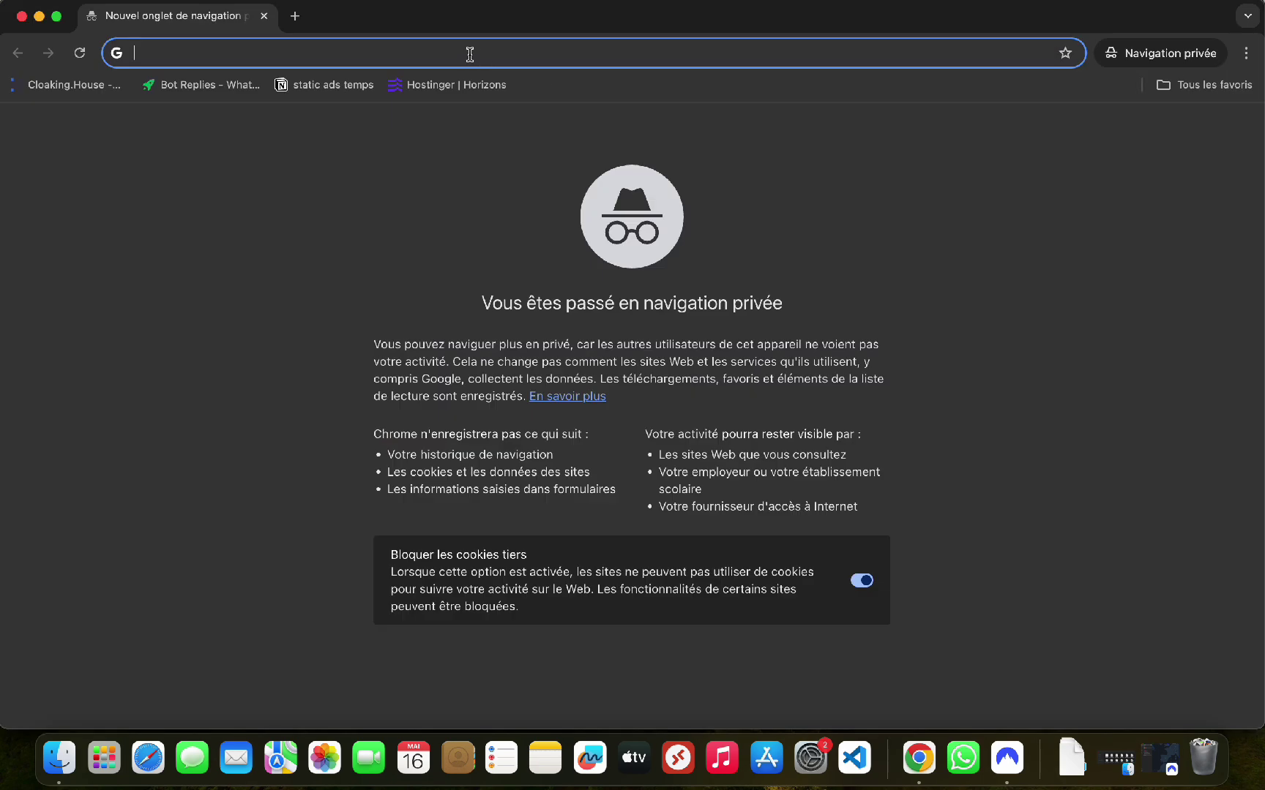
pyautogui.press('super+v')
pyautogui.press('Return')
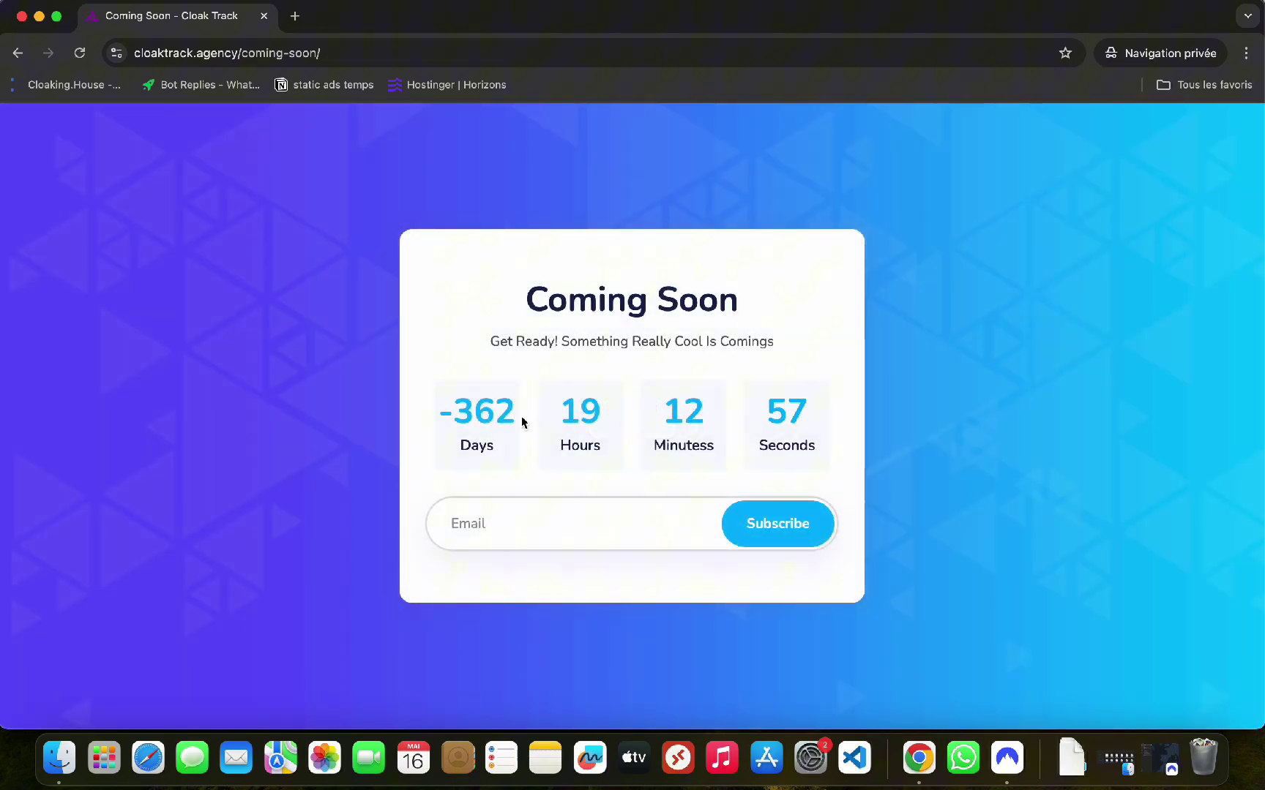
pyautogui.click(39, 15)
# - Confirm the new ES visit is blocked as proxy_detected, then edit the new camp youtube campaign
pyautogui.click(176, 19)
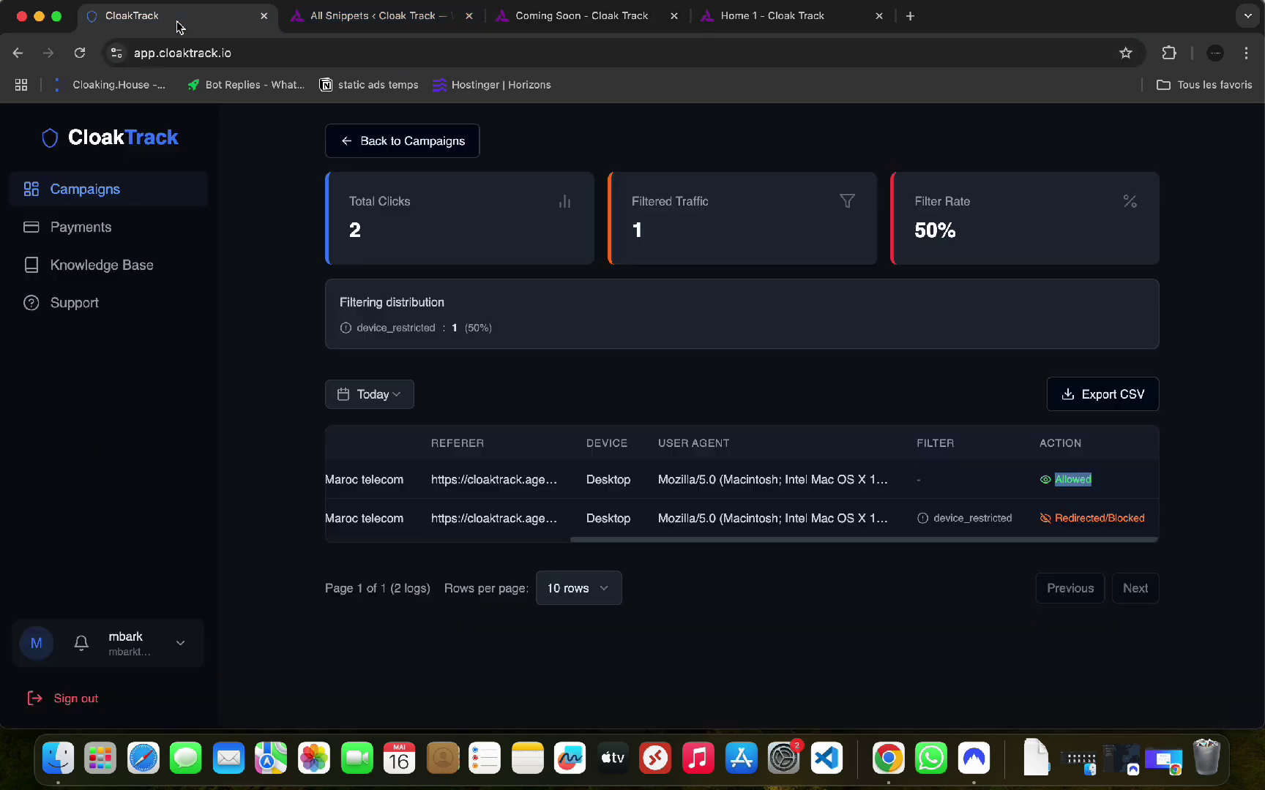
pyautogui.click(129, 193)
pyautogui.click(579, 358)
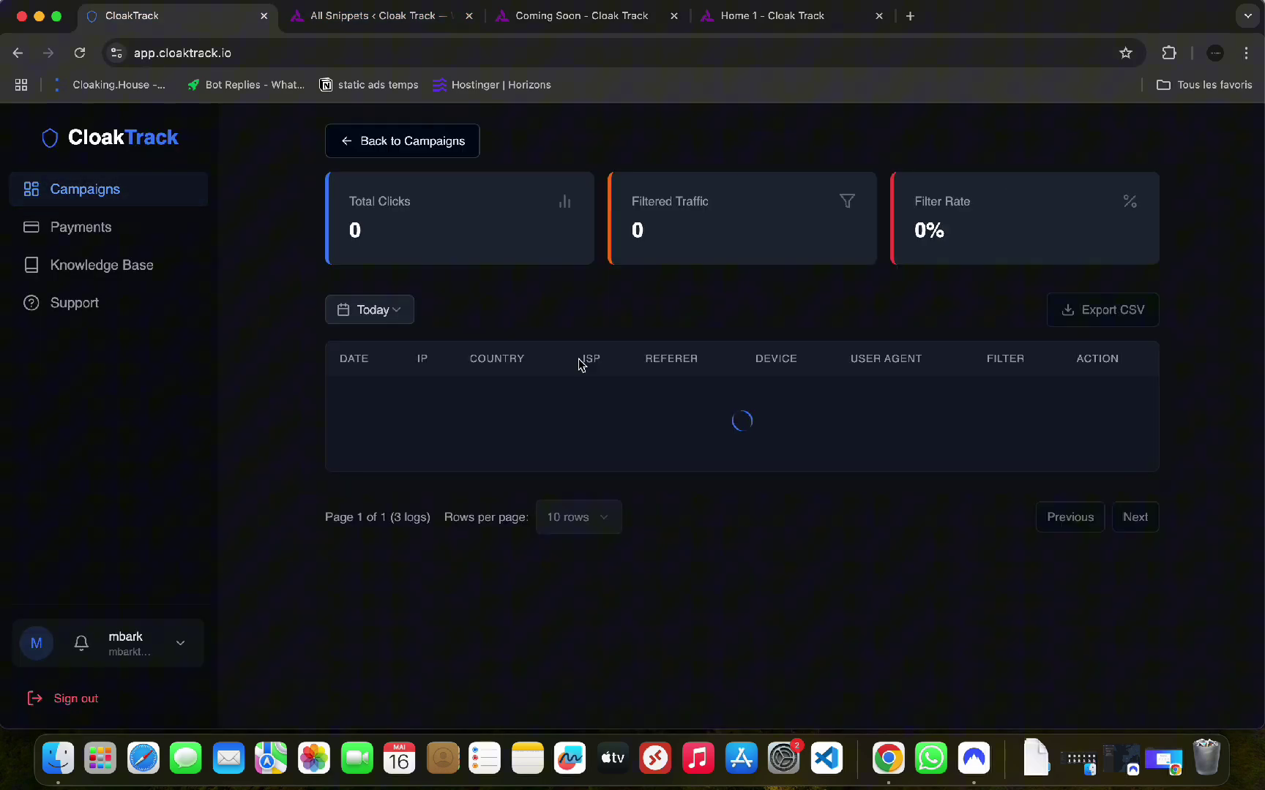
pyautogui.doubleClick(576, 483)
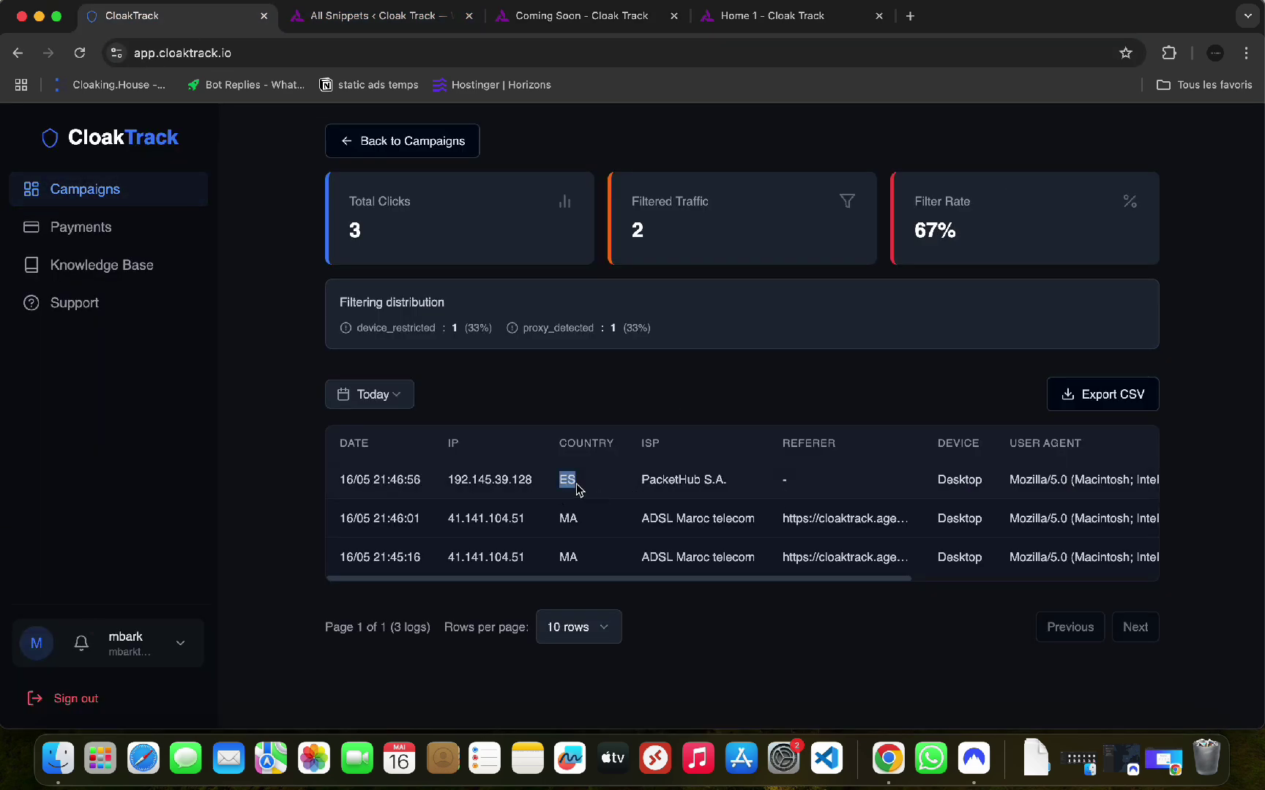
pyautogui.click(579, 489)
pyautogui.doubleClick(563, 480)
pyautogui.moveTo(563, 480); pyautogui.dragTo(703, 480)
pyautogui.hscroll(5, 732, 512)
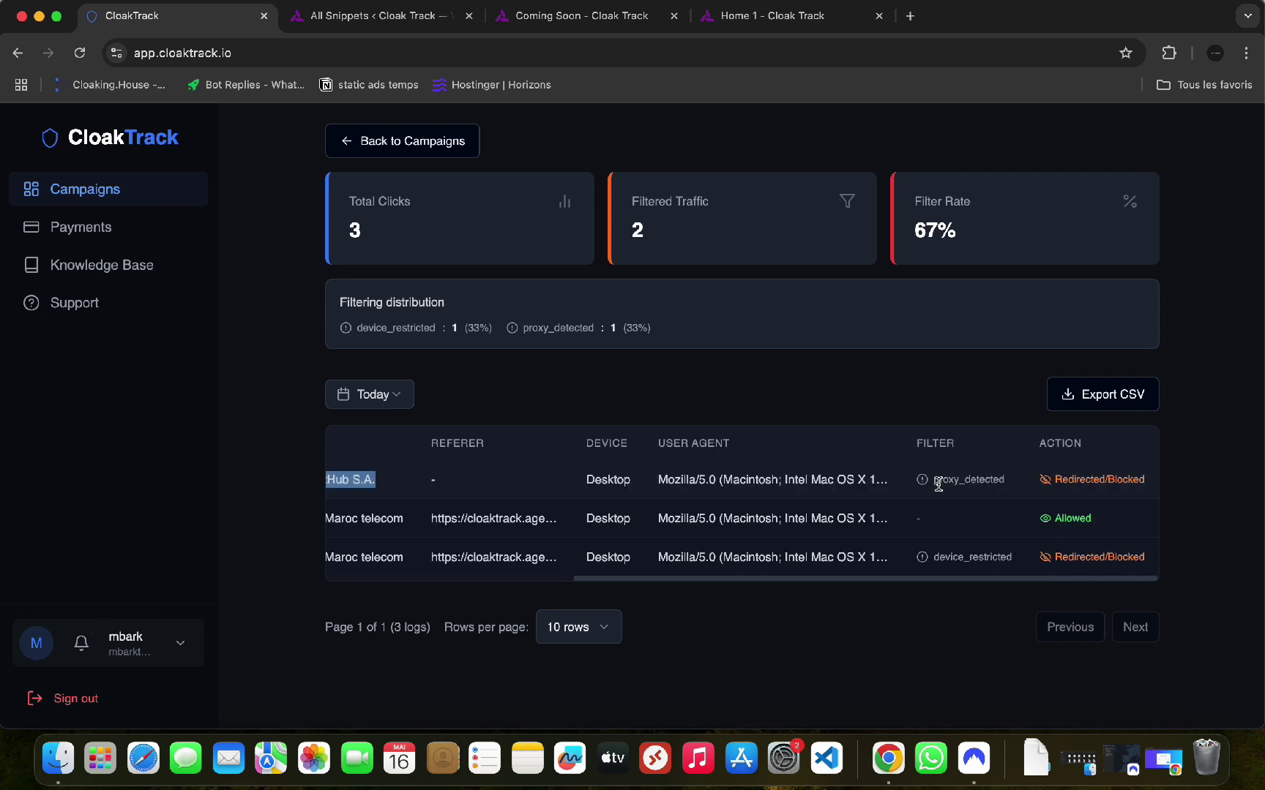
pyautogui.click(447, 144)
pyautogui.click(1134, 352)
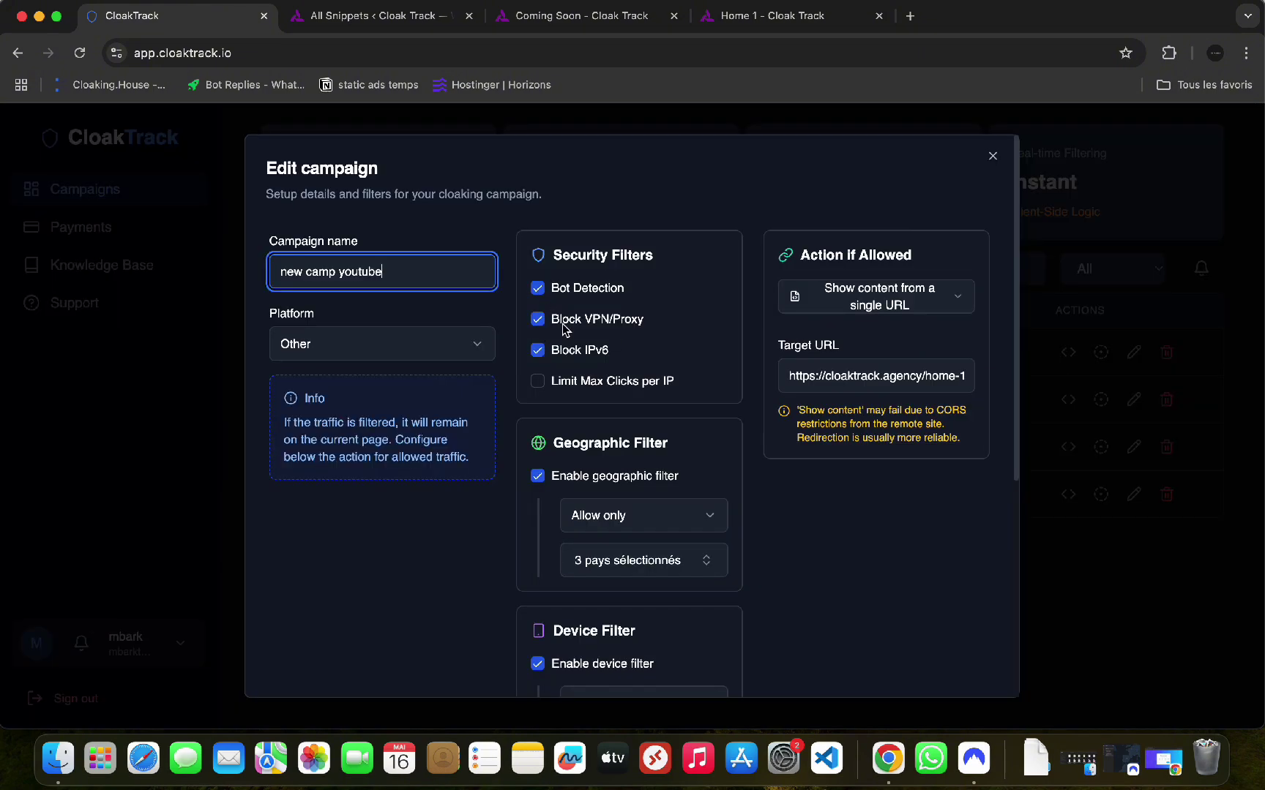
# - Search 'es' in the allowed-countries dropdown to confirm Spain is selected
pyautogui.scroll(-4, 630, 465)
pyautogui.scroll(4, 893, 282)
pyautogui.scroll(-2, 590, 552)
pyautogui.click(649, 496)
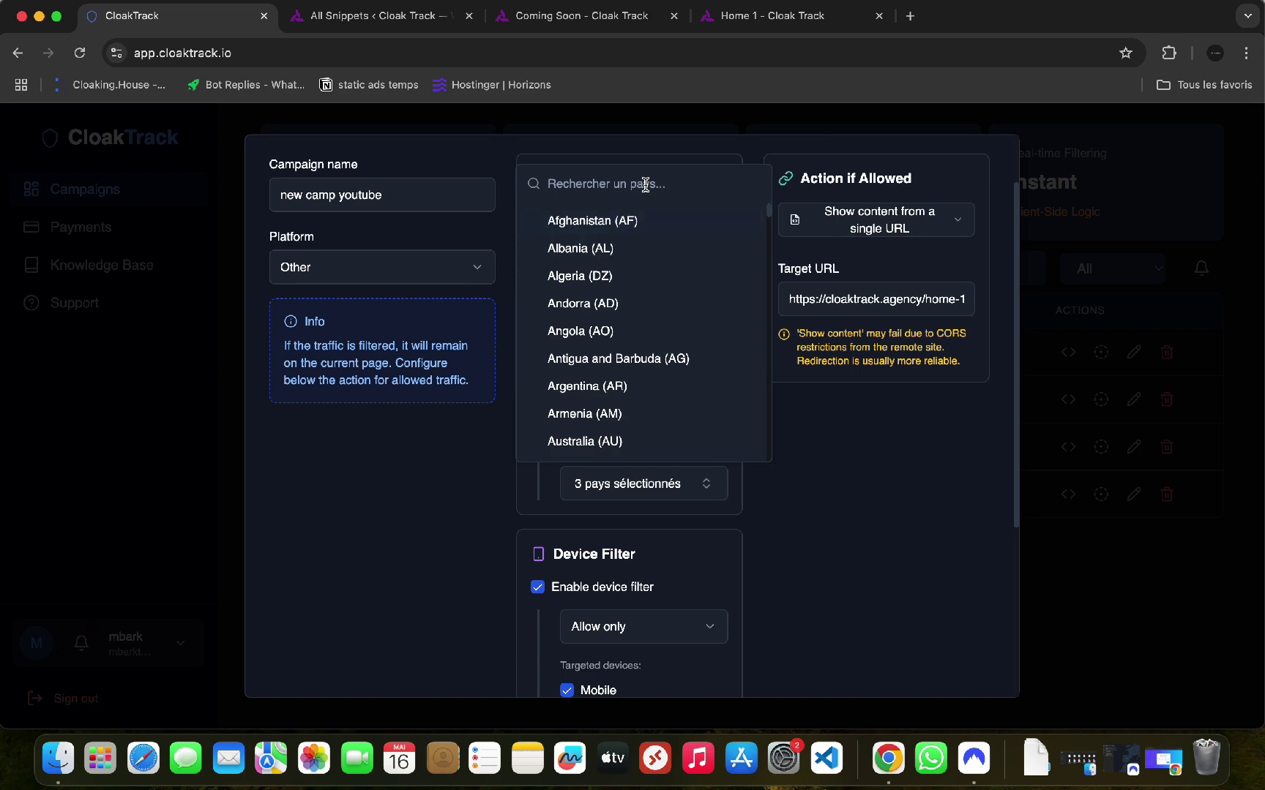
pyautogui.write('es')
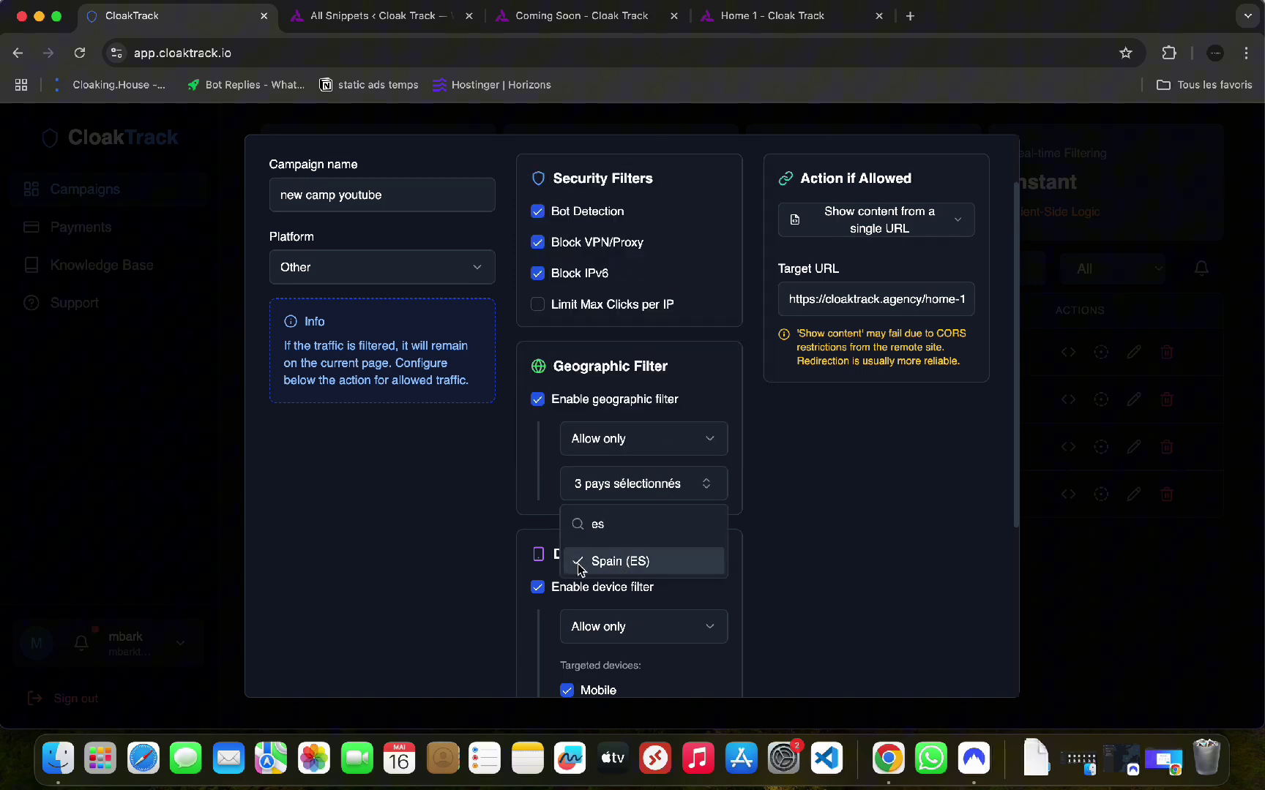
pyautogui.click(799, 542)
# - Save the campaign with Update, leaving it at 4 clicks, 75% filtered
pyautogui.click(973, 757)
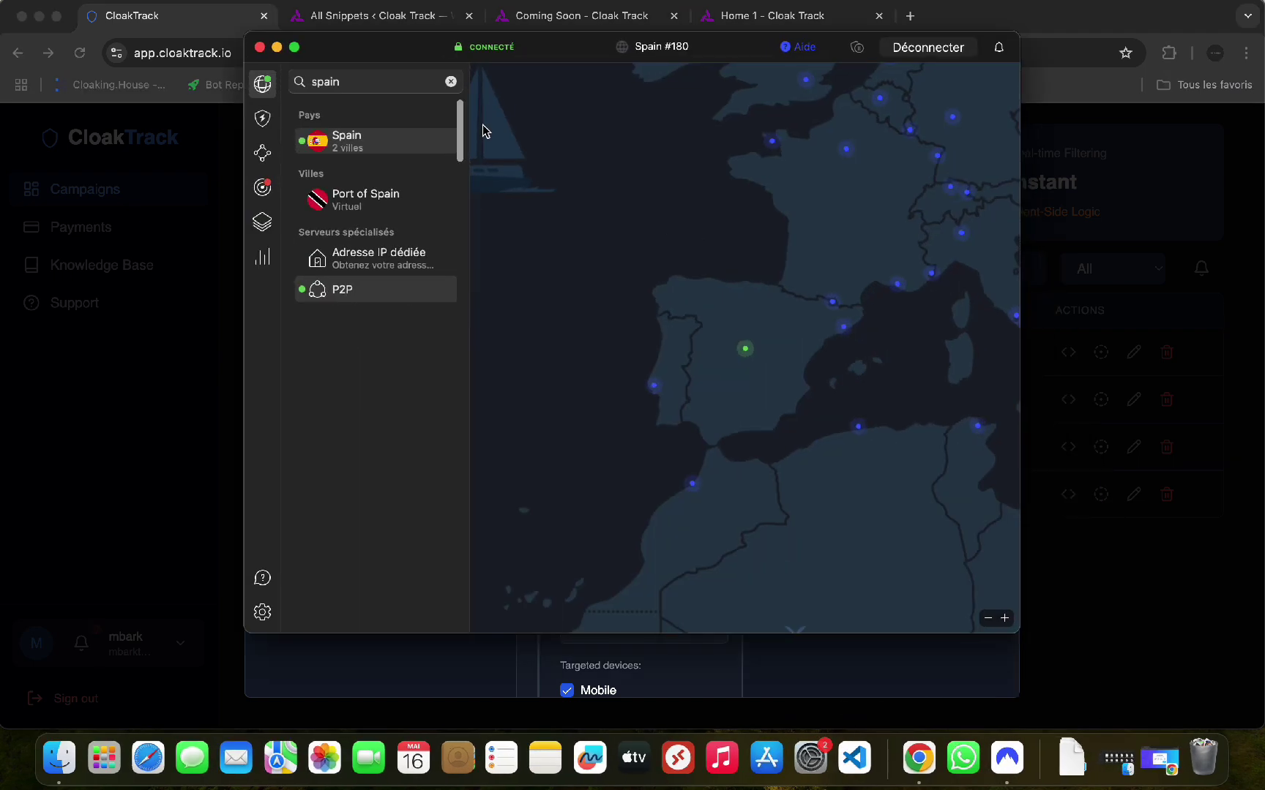
pyautogui.click(277, 47)
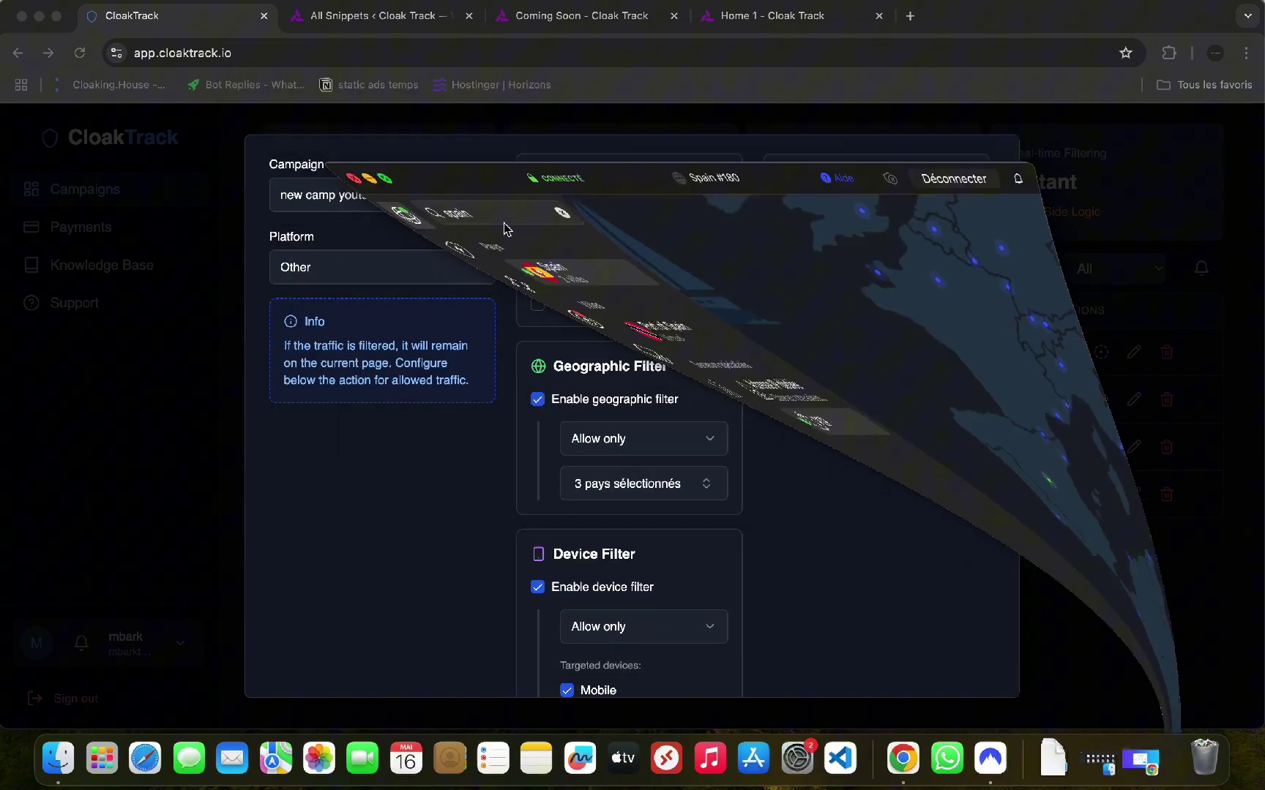
pyautogui.scroll(-2, 909, 549)
pyautogui.scroll(-5, 909, 549)
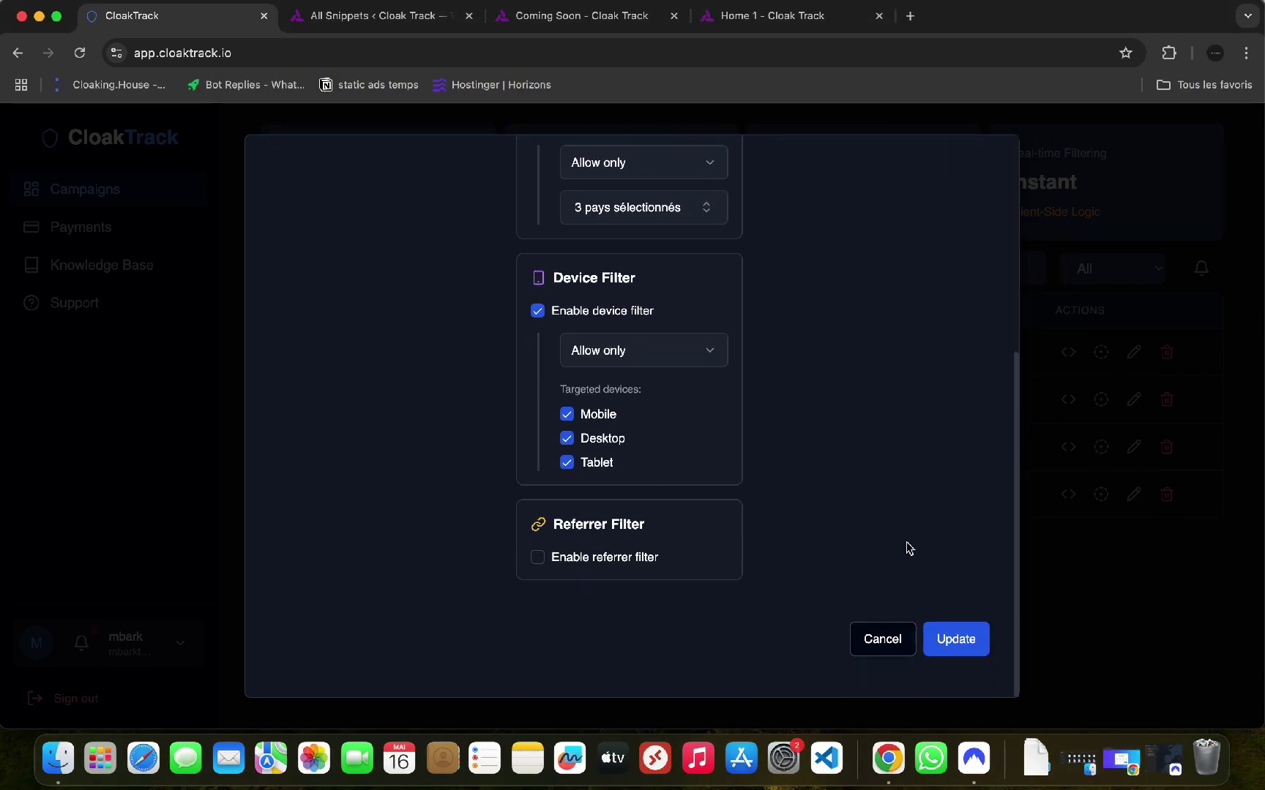
pyautogui.click(955, 641)
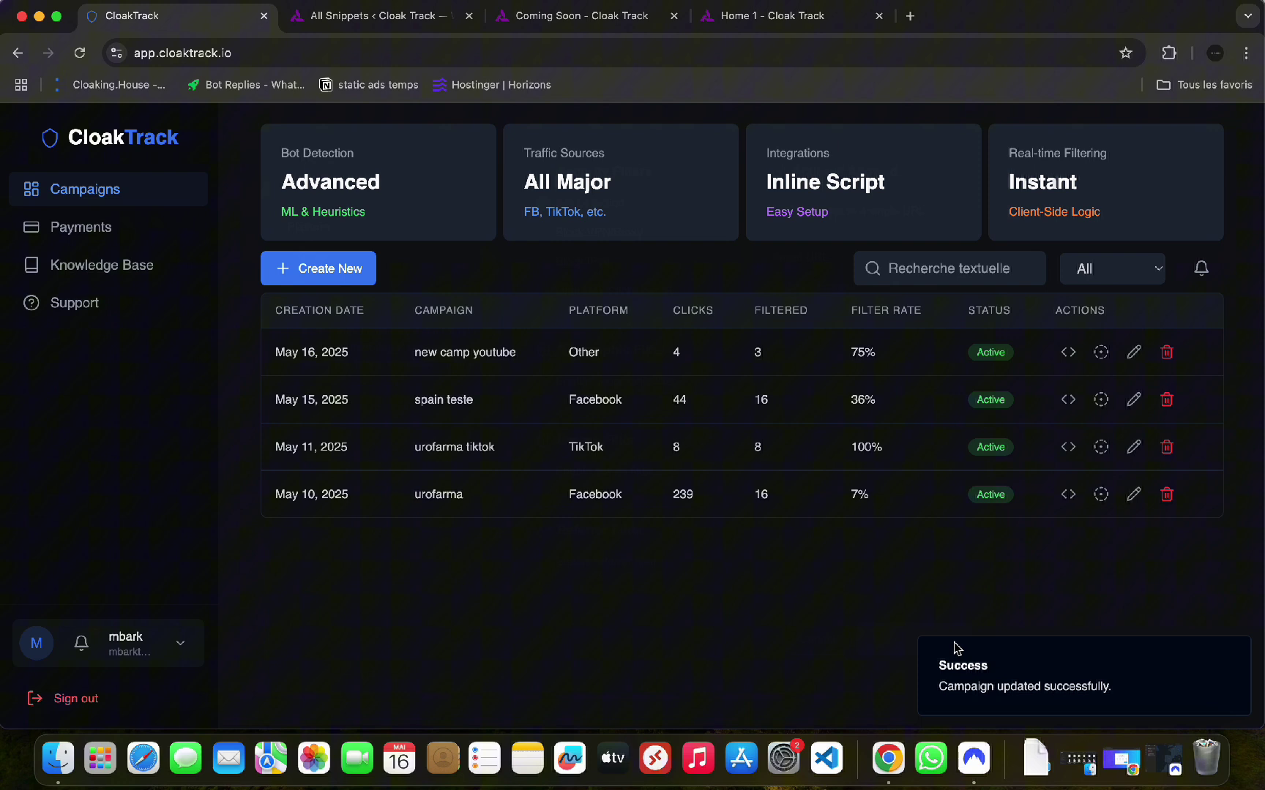